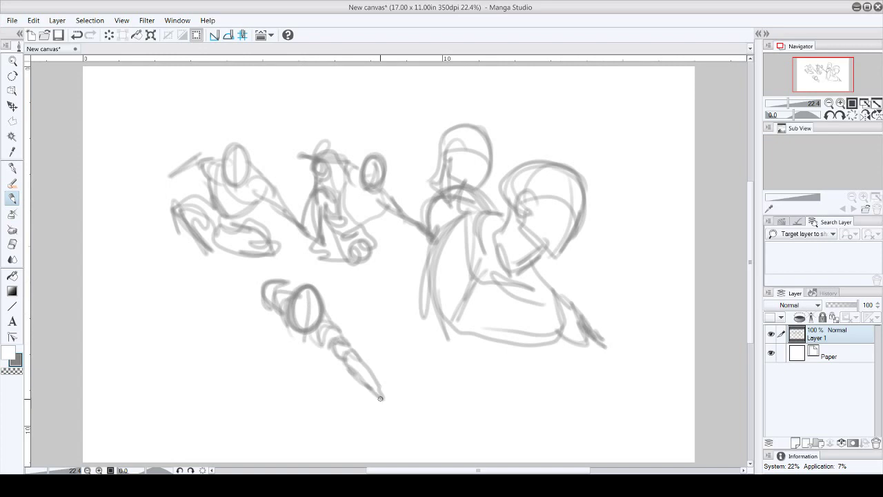
Rough in the lower and large figures' torsos and arms, including the large figure's eye and jaw, and rework the upper-middle figure.
drag(276, 310, 338, 352)
drag(232, 311, 251, 297)
drag(437, 257, 521, 345)
mouse_move(542, 188)
mouse_down()
mouse_move(550, 213)
mouse_move(515, 277)
mouse_up()
drag(556, 248, 526, 274)
drag(458, 277, 448, 365)
mouse_move(324, 180)
mouse_down()
mouse_move(331, 207)
mouse_move(314, 221)
mouse_up()
drag(338, 169, 345, 221)
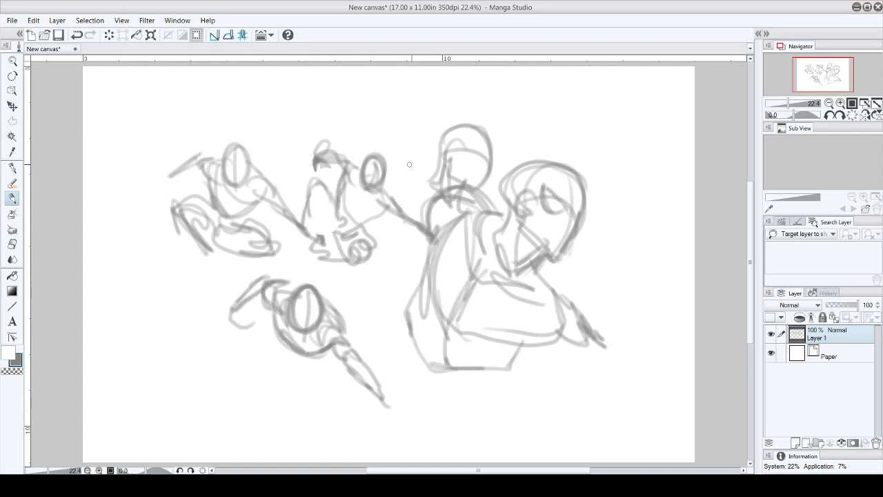
Sketch the lower figure's alternate head and legs, a small gesture at the canvas's far left, and the large figure's back and lower curve.
drag(428, 255, 442, 366)
drag(283, 297, 331, 290)
drag(235, 345, 304, 414)
mouse_move(317, 373)
mouse_down()
mouse_move(329, 403)
mouse_move(390, 427)
mouse_up()
mouse_move(141, 231)
mouse_down()
mouse_move(145, 287)
mouse_move(194, 376)
mouse_up()
mouse_move(173, 303)
mouse_down()
mouse_move(159, 334)
mouse_move(180, 342)
mouse_up()
drag(417, 290, 497, 366)
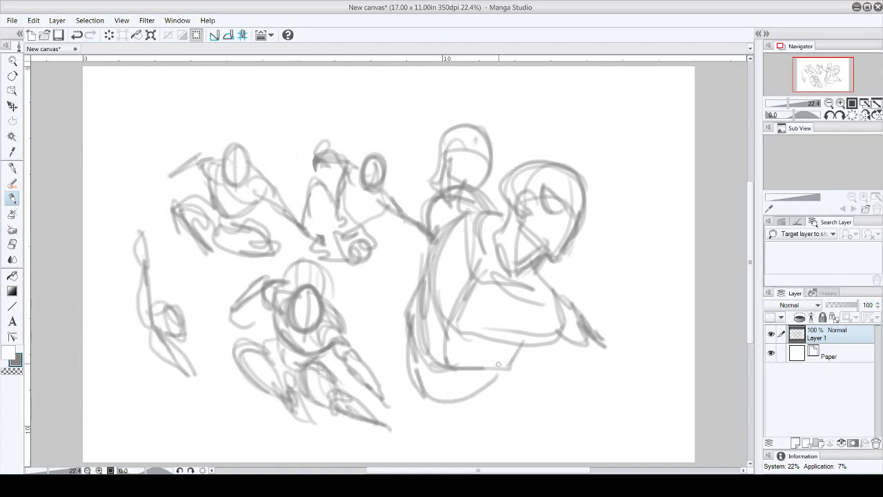
Add a small circular gesture beside the lower figure and loose strokes around the large figure's arm and face.
drag(345, 294, 396, 287)
drag(587, 307, 618, 348)
drag(624, 267, 615, 316)
drag(523, 218, 560, 230)
Lasso the upper-middle figure, duplicate it onto its own layer and transform the copy to sit higher on the canvas.
click(12, 121)
click(293, 124)
click(358, 134)
click(400, 167)
click(445, 243)
click(372, 274)
click(283, 245)
click(293, 124)
key(ctrl+c)
key(ctrl+v)
key(ctrl+t)
drag(352, 207, 331, 152)
key(Return)
Fade the copied figure's layer to 52% and Layer 1 to 26%, and add a new layer on top.
click(12, 198)
click(12, 245)
drag(861, 304, 836, 304)
click(828, 353)
key(ctrl+shift+n)
Sketch the upper figure's head, torso, raised fist, outstretched arm and web line over the faded copy.
mouse_move(376, 97)
mouse_down()
mouse_move(348, 141)
mouse_move(345, 121)
mouse_move(358, 200)
mouse_up()
mouse_move(373, 150)
mouse_down()
mouse_move(369, 190)
mouse_move(400, 194)
mouse_up()
drag(324, 169, 296, 242)
drag(338, 148, 314, 238)
mouse_move(373, 174)
mouse_down()
mouse_move(449, 221)
mouse_move(490, 215)
mouse_up()
drag(448, 231, 581, 312)
mouse_move(293, 90)
mouse_down()
mouse_move(273, 124)
mouse_move(296, 128)
mouse_up()
drag(325, 107, 309, 131)
drag(517, 262, 564, 297)
drag(290, 200, 303, 259)
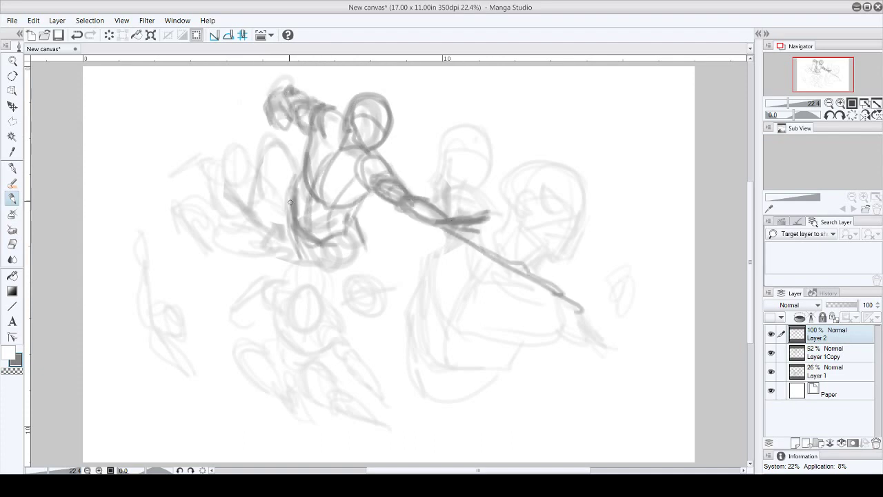
Sketch the upper figure's crouching legs, foreshortened knee and foot, and darken the raised fist.
drag(290, 185, 276, 271)
drag(276, 234, 309, 291)
drag(235, 180, 338, 307)
drag(356, 225, 362, 290)
mouse_move(379, 245)
mouse_down()
mouse_move(383, 258)
mouse_move(345, 257)
mouse_move(348, 342)
mouse_up()
drag(245, 211, 312, 314)
drag(278, 95, 267, 124)
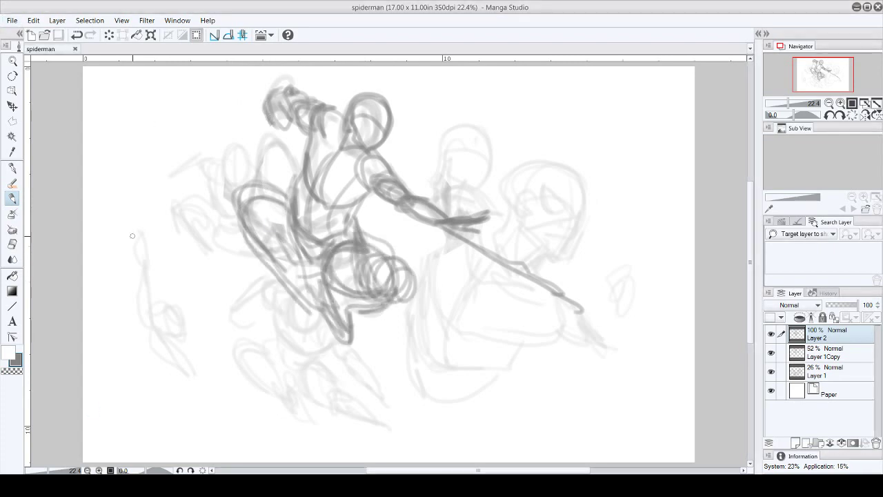
Refine the upper figure's mask eye, head outline, back, knee and thigh on Layer 2.
drag(376, 90, 328, 157)
drag(349, 131, 365, 107)
drag(305, 181, 298, 276)
drag(373, 228, 386, 276)
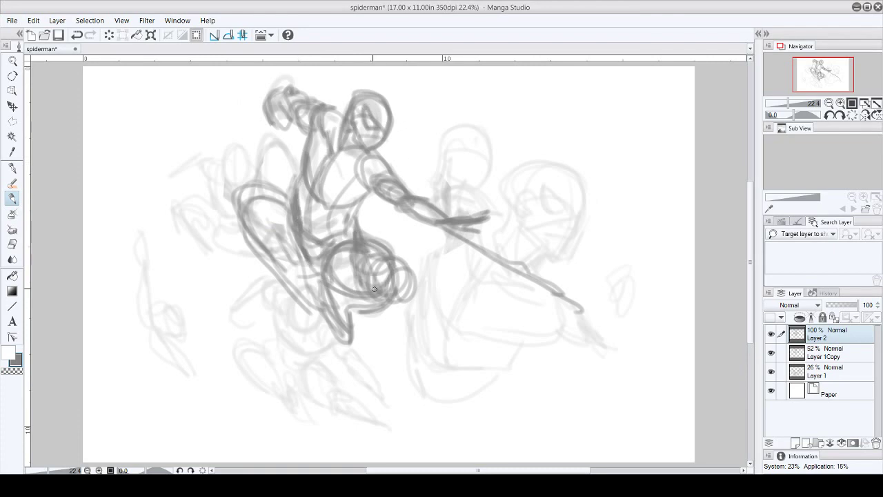
drag(241, 200, 290, 255)
drag(159, 120, 318, 269)
key(ctrl+z)
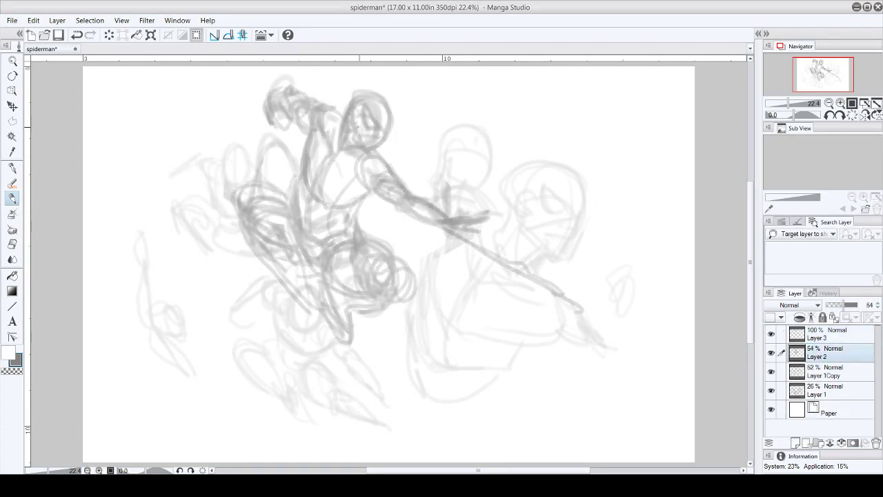
Redraw the upper figure's head, back, outstretched arm and web-shooting hand with darker contours.
mouse_move(349, 109)
mouse_down()
mouse_move(386, 103)
mouse_move(382, 131)
mouse_move(363, 125)
mouse_move(339, 145)
mouse_move(333, 106)
mouse_move(325, 209)
mouse_up()
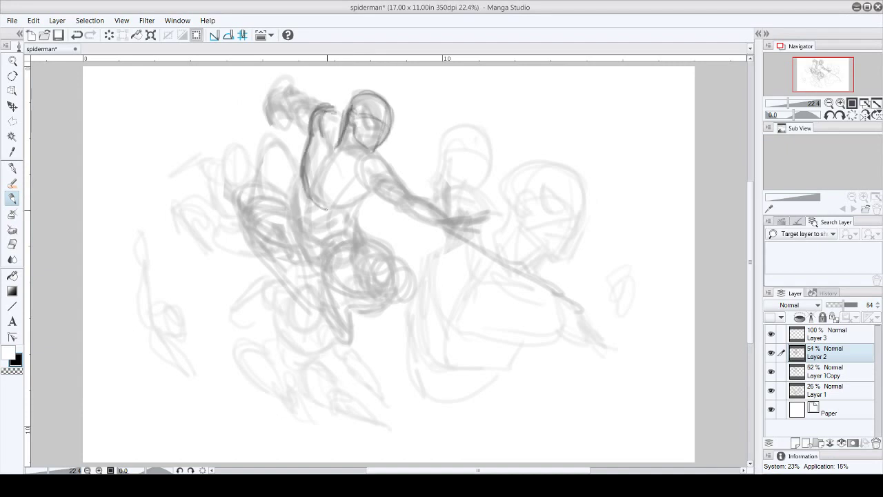
drag(392, 199, 455, 223)
drag(462, 222, 467, 193)
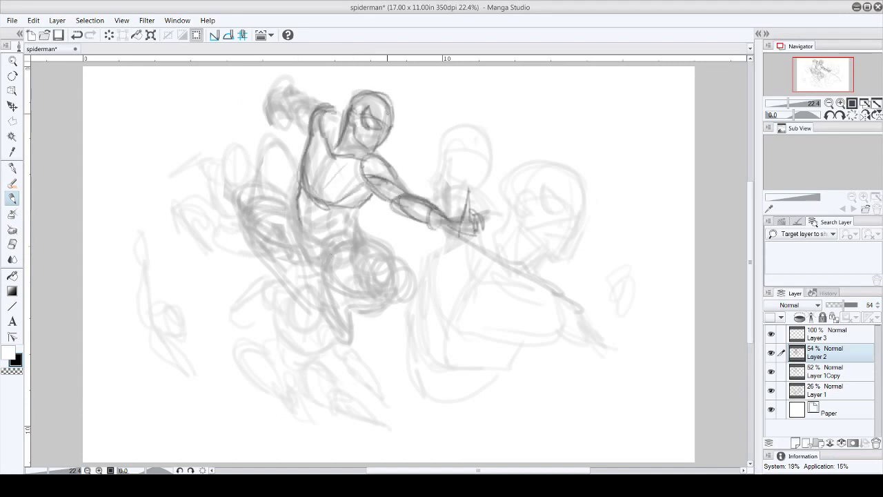
Define the upper figure's waist, round foreshortened knee and folded legs, reworking the far thigh and lower leg.
mouse_move(306, 210)
mouse_down()
mouse_move(325, 276)
mouse_move(386, 283)
mouse_move(373, 276)
mouse_up()
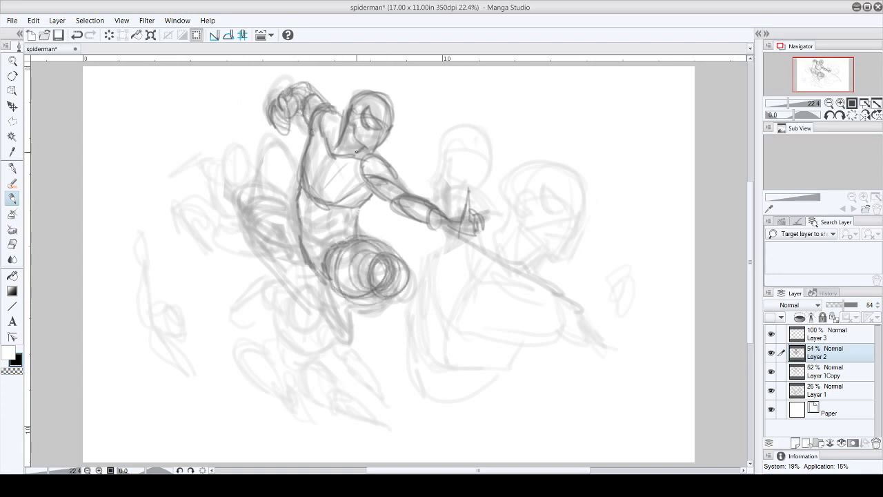
mouse_move(238, 200)
mouse_down()
mouse_move(296, 235)
mouse_move(293, 293)
mouse_move(338, 345)
mouse_move(395, 290)
mouse_up()
mouse_move(276, 176)
mouse_down()
mouse_move(269, 228)
mouse_move(251, 191)
mouse_move(293, 282)
mouse_move(388, 356)
mouse_move(357, 213)
mouse_up()
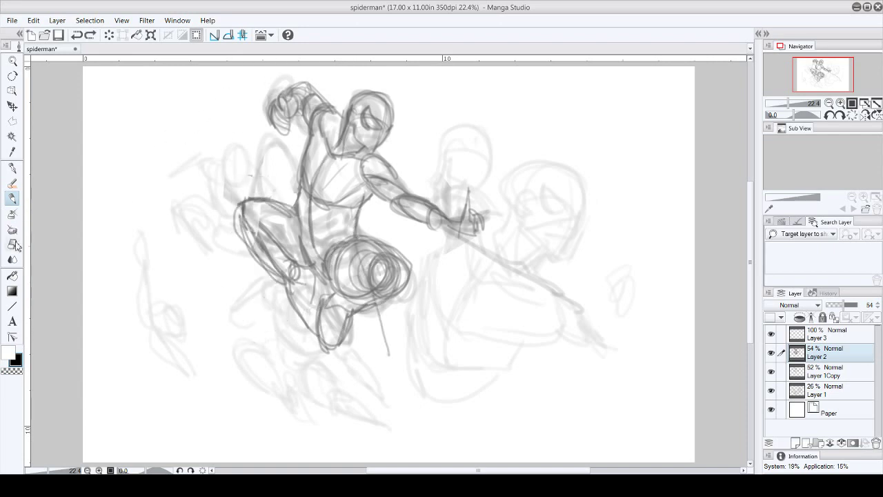
click(13, 199)
drag(297, 159, 245, 210)
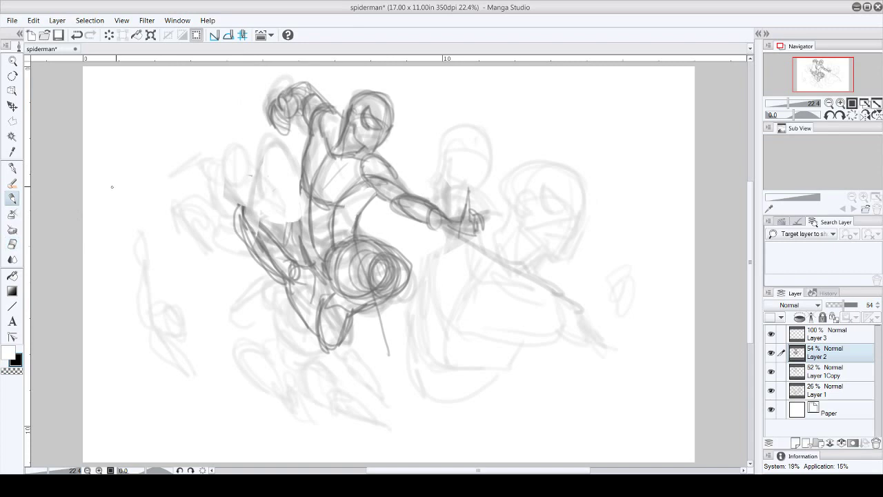
drag(376, 273, 320, 355)
Widen the upper figure's head outline and rework the neck and raised shoulder, erasing stray lines.
drag(393, 96, 385, 153)
mouse_move(353, 93)
mouse_down()
mouse_move(397, 145)
mouse_move(348, 125)
mouse_move(312, 148)
mouse_up()
key(e)
key(b)
drag(348, 121, 337, 144)
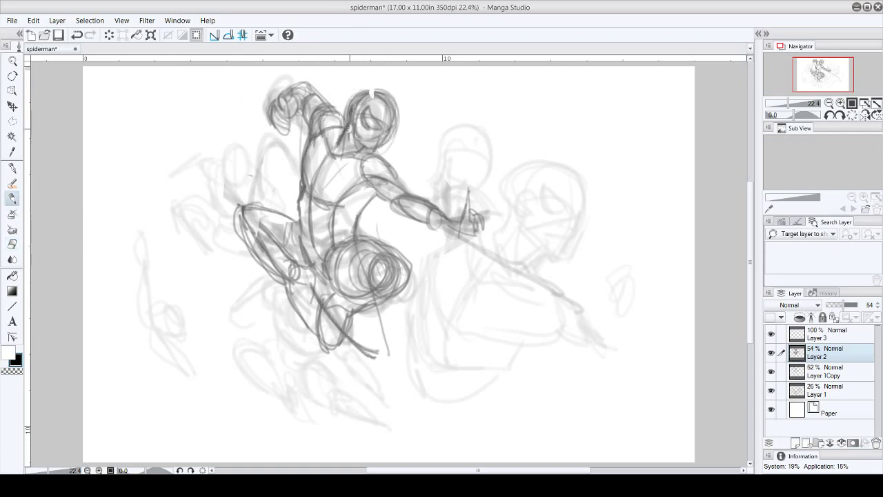
Erase the circles inside the foreshortened knee, redraw the knee's form and strengthen the back line.
key(e)
mouse_move(378, 252)
mouse_down()
mouse_move(352, 297)
mouse_move(335, 300)
mouse_up()
key(b)
drag(341, 266, 376, 304)
mouse_move(376, 257)
mouse_down()
mouse_move(385, 285)
mouse_move(348, 303)
mouse_up()
drag(301, 183, 293, 220)
On Layer 3, strengthen the figure's head, torso and arms in dark lines and add a web line and loose rectangular frame.
key(alt+bracketright)
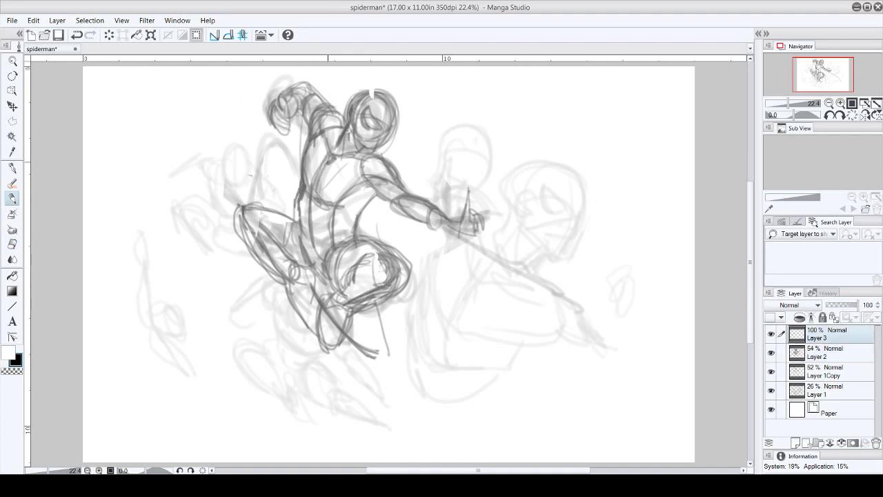
drag(370, 91, 352, 138)
mouse_move(177, 108)
mouse_down()
mouse_move(463, 349)
mouse_move(145, 67)
mouse_up()
drag(468, 227, 616, 295)
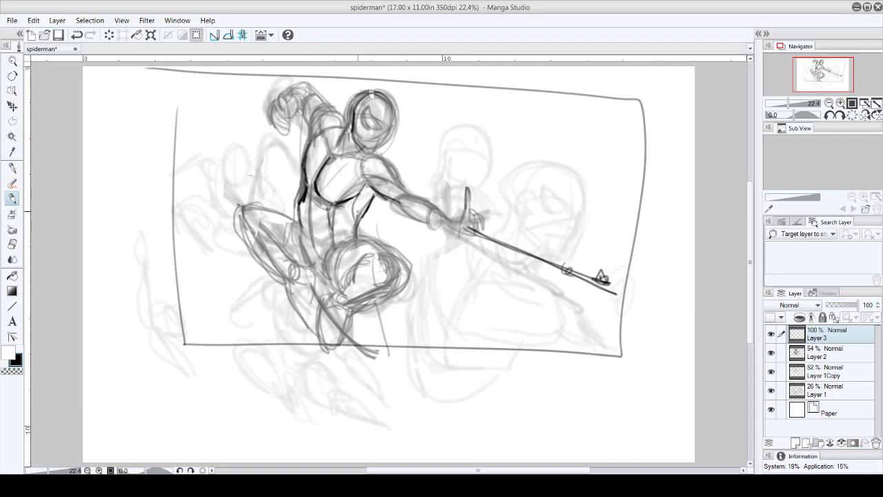
drag(373, 93, 367, 119)
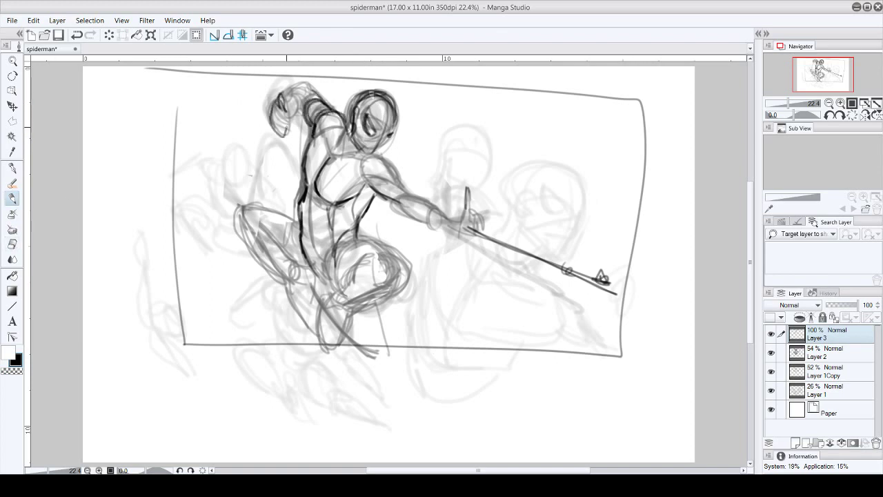
mouse_move(373, 157)
mouse_down()
mouse_move(441, 218)
mouse_move(472, 206)
mouse_up()
drag(297, 224, 283, 257)
Hide Layer 3, Layer 2 and Layer 1Copy, and add a new layer on top.
click(771, 353)
click(771, 371)
click(771, 334)
click(771, 334)
click(771, 334)
key(ctrl+shift+n)
Show Layer 1Copy again and sketch ovals for heads, a torso and an outstretched arm with pointing fingers on Layer 4.
drag(234, 147, 232, 149)
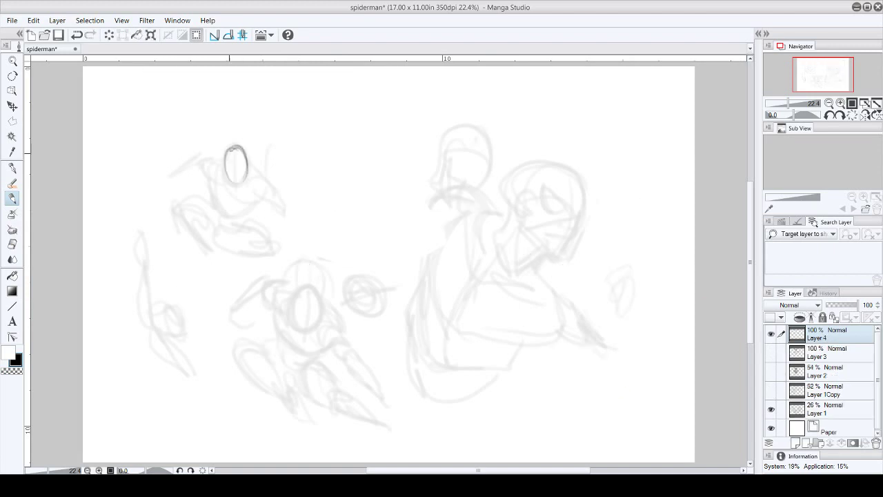
click(770, 389)
drag(348, 103, 362, 155)
mouse_move(335, 105)
mouse_down()
mouse_move(317, 138)
mouse_move(321, 214)
mouse_up()
drag(328, 126, 400, 185)
mouse_move(356, 195)
mouse_down()
mouse_move(375, 192)
mouse_move(428, 219)
mouse_move(450, 178)
mouse_up()
drag(473, 190, 432, 222)
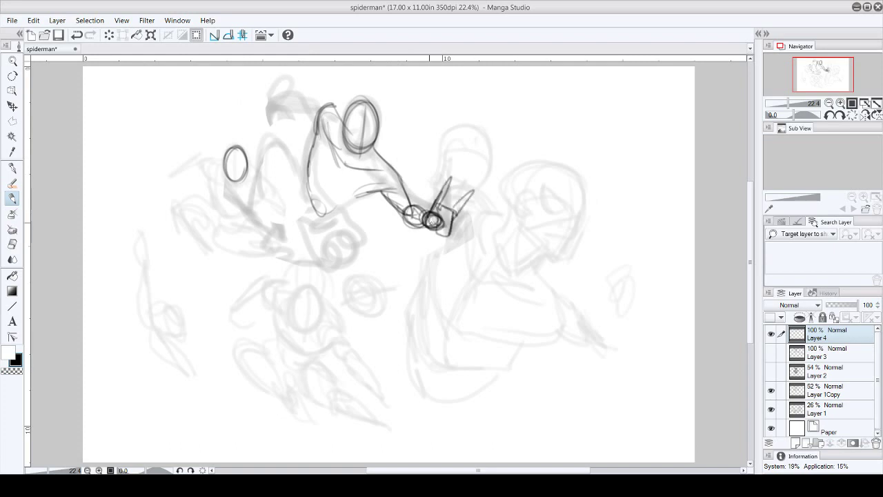
Sketch the upper figure's raised arm, lower torso, bent upright leg and folded front leg.
drag(278, 121, 319, 93)
drag(324, 159, 366, 207)
mouse_move(358, 103)
mouse_down()
mouse_move(349, 141)
mouse_move(307, 200)
mouse_move(362, 228)
mouse_up()
drag(359, 248, 378, 272)
drag(301, 234, 376, 283)
drag(279, 218, 298, 181)
mouse_move(293, 141)
mouse_down()
mouse_move(265, 269)
mouse_move(335, 235)
mouse_move(373, 247)
mouse_up()
Strengthen the upper figure's head, shoulder, outstretched arm and chest contours.
drag(348, 133, 315, 143)
mouse_move(366, 105)
mouse_down()
mouse_move(358, 163)
mouse_move(404, 201)
mouse_up()
drag(405, 207, 434, 222)
drag(380, 164, 325, 203)
drag(318, 154, 315, 195)
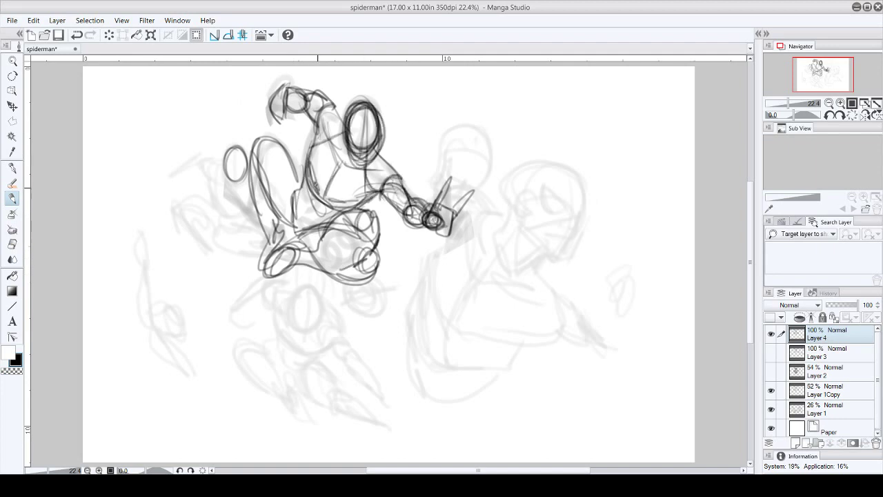
Rework the folded front leg with a rounded knee and heavier thigh lines.
drag(265, 280, 360, 256)
drag(338, 270, 367, 230)
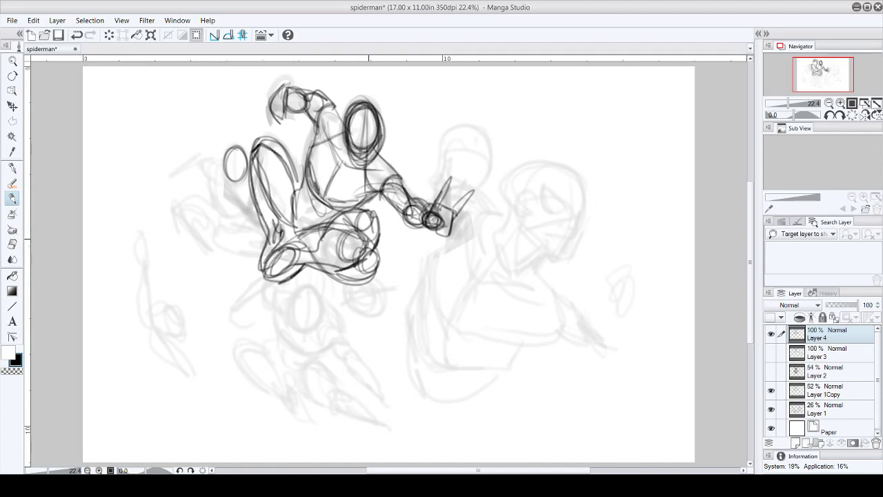
drag(299, 250, 374, 219)
drag(349, 231, 365, 259)
Erase the lines inside the upper figure's head and redraw the head oval.
key(e)
drag(373, 118, 359, 155)
key(b)
mouse_move(366, 102)
mouse_down()
mouse_move(348, 158)
mouse_move(355, 165)
mouse_up()
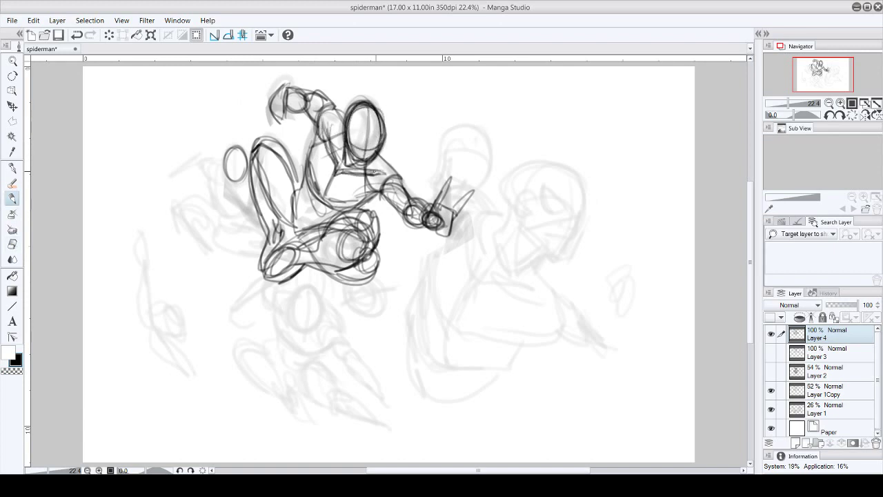
Erase the folded leg's knee area, redraw the knee and shin, and reinforce the hip lines.
key(e)
drag(366, 224, 359, 263)
key(b)
drag(362, 214, 358, 265)
mouse_move(320, 245)
mouse_down()
mouse_move(373, 266)
mouse_move(317, 261)
mouse_move(372, 256)
mouse_up()
drag(329, 246, 383, 211)
drag(325, 231, 289, 185)
Clean up the right side of the head, redraw the lower face and darken the line under the chest.
key(e)
mouse_move(372, 132)
mouse_down()
mouse_move(362, 111)
mouse_move(382, 119)
mouse_up()
key(b)
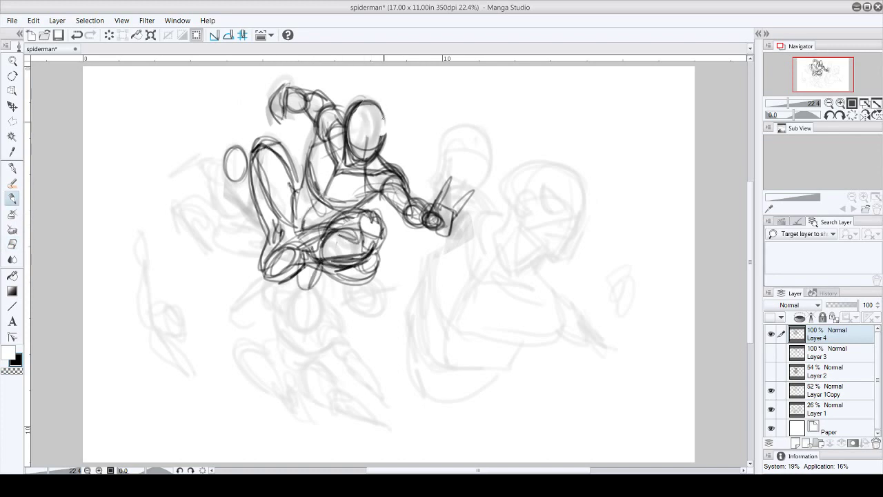
drag(320, 216, 375, 197)
drag(364, 127, 357, 148)
Erase the overlapping thigh lines and redraw the waist, hip and folded thigh as one rounded form.
key(e)
mouse_move(380, 211)
mouse_down()
mouse_move(345, 234)
mouse_move(324, 266)
mouse_up()
key(b)
drag(345, 228, 307, 255)
drag(324, 207, 289, 252)
mouse_move(331, 266)
mouse_down()
mouse_move(378, 264)
mouse_move(379, 238)
mouse_up()
drag(380, 238, 317, 271)
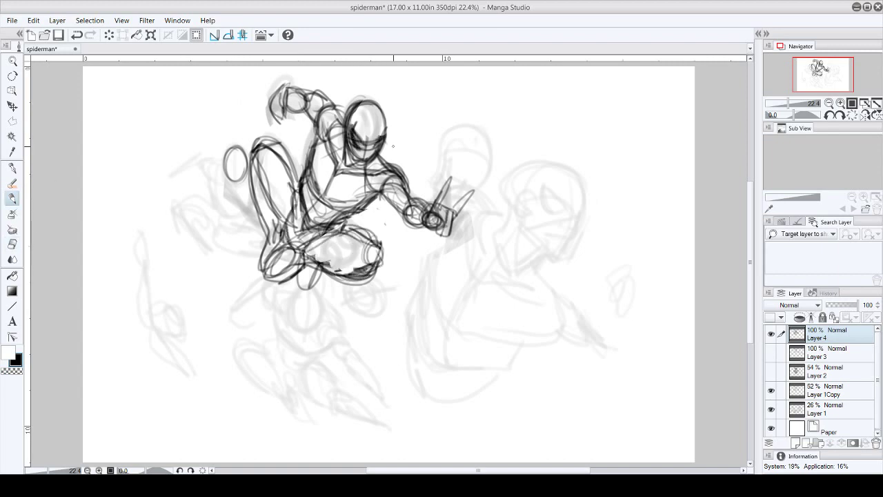
Hide Layer 4, add a new layer and begin the upper figure's head oval, shoulder and back.
click(771, 335)
click(797, 443)
drag(359, 101, 357, 102)
drag(310, 141, 339, 110)
mouse_move(316, 121)
mouse_down()
mouse_move(324, 205)
mouse_move(345, 166)
mouse_up()
On Layer 5, outline the large figure's raised shoulder, neck, head, ear, mask eye and jaw.
drag(446, 243, 461, 189)
drag(459, 200, 507, 217)
mouse_move(509, 201)
mouse_down()
mouse_move(583, 179)
mouse_move(555, 217)
mouse_up()
drag(583, 179, 579, 238)
drag(521, 207, 573, 256)
Outline the large figure's chest, waist, near arm with clenched hand and far arm reaching downward.
mouse_move(514, 276)
mouse_down()
mouse_move(540, 260)
mouse_move(452, 314)
mouse_up()
mouse_move(437, 242)
mouse_down()
mouse_move(428, 289)
mouse_move(524, 345)
mouse_up()
drag(524, 276, 607, 365)
mouse_move(425, 282)
mouse_down()
mouse_move(411, 345)
mouse_move(545, 379)
mouse_up()
drag(414, 324, 476, 425)
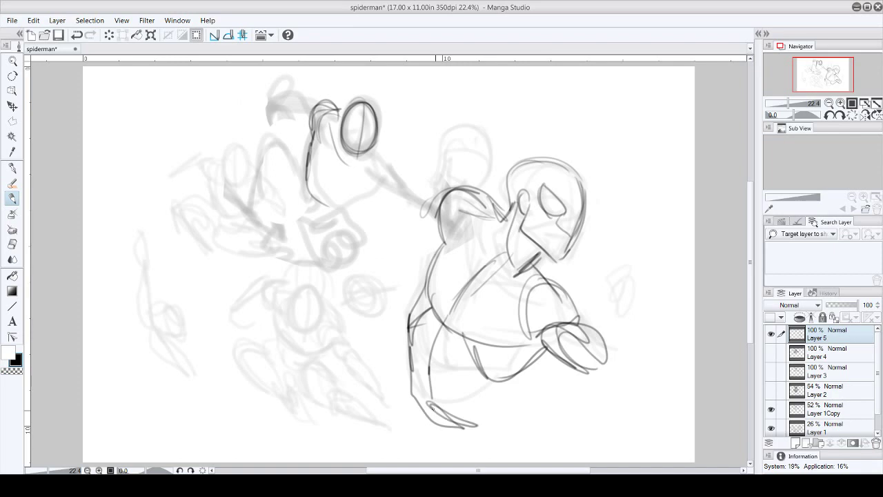
Sketch the large figure's lower waist, the arm trailing behind its back and the tip of the reaching hand.
drag(511, 373, 435, 414)
drag(440, 221, 383, 257)
drag(431, 203, 336, 265)
drag(421, 203, 307, 290)
drag(357, 247, 328, 263)
drag(607, 345, 642, 380)
Lasso the large figure, duplicate it onto a new layer and move the copy toward the page's upper left.
click(11, 121)
click(308, 226)
click(517, 131)
click(597, 130)
click(683, 250)
click(688, 381)
click(442, 437)
double_click(277, 261)
key(ctrl+c)
key(ctrl+v)
drag(538, 207, 394, 143)
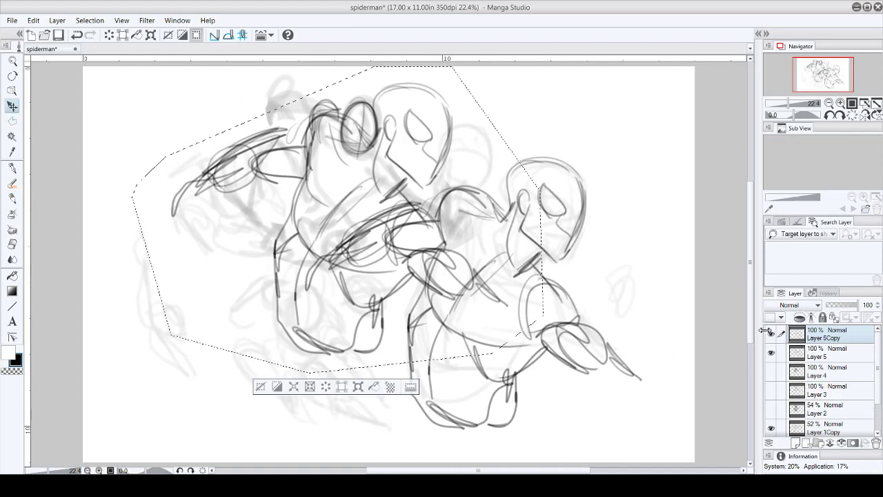
Hide Layer 5, scale the copied figure down and deselect it.
click(772, 352)
key(ctrl+t)
drag(561, 69, 448, 131)
key(Return)
click(12, 198)
key(ctrl+d)
Sketch the smaller figure's outstretched arm with an open hand, and block in its hips and bent legs.
mouse_move(383, 228)
mouse_down()
mouse_move(450, 270)
mouse_move(537, 263)
mouse_up()
drag(297, 262, 285, 345)
drag(226, 232, 228, 350)
drag(361, 290, 334, 342)
drag(257, 352, 265, 392)
drag(276, 414, 418, 384)
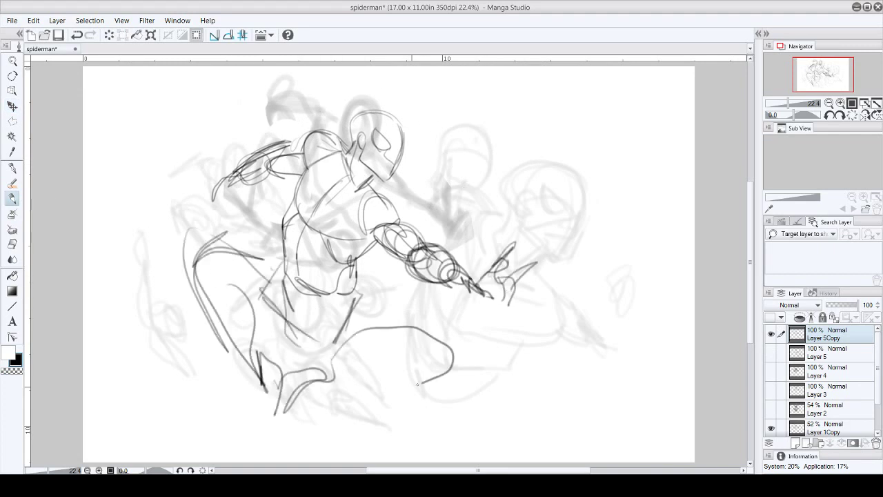
Build up the folded front leg and tucked feet, and reinforce the rear arm with its fist and shoulder.
drag(303, 399, 427, 345)
drag(423, 335, 353, 319)
drag(250, 311, 302, 358)
drag(211, 250, 289, 297)
drag(297, 355, 362, 314)
mouse_move(373, 328)
mouse_down()
mouse_move(414, 369)
mouse_move(280, 386)
mouse_up()
drag(304, 338, 262, 343)
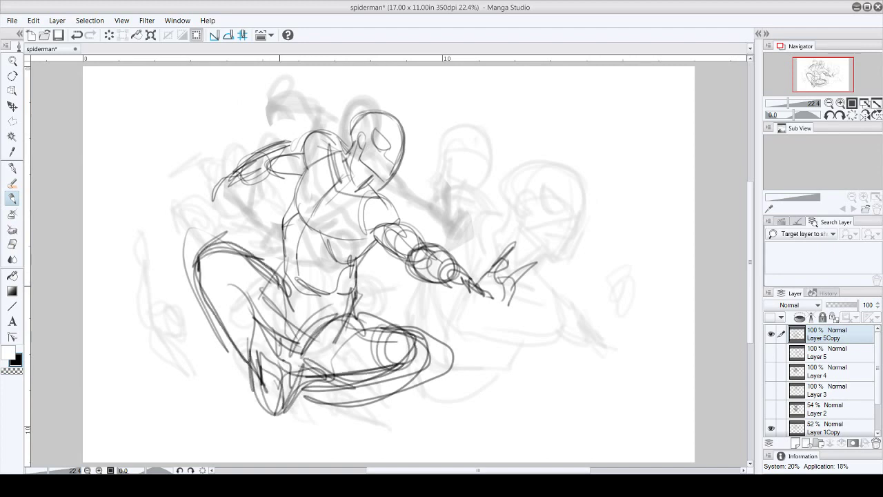
drag(242, 180, 304, 148)
drag(298, 138, 347, 166)
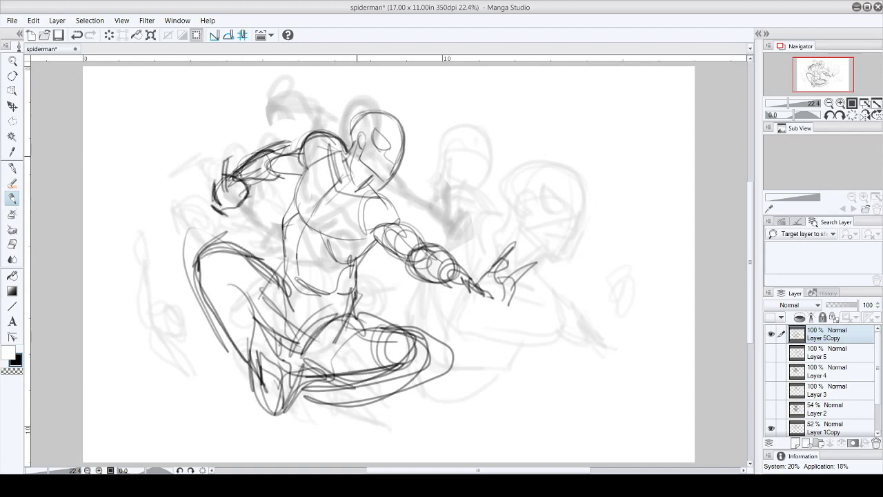
Erase the raised leg's loose outer lines and redraw its thigh together with the side of the torso.
key(e)
mouse_move(207, 242)
mouse_down()
mouse_move(221, 366)
mouse_move(249, 362)
mouse_up()
key(p)
drag(220, 238, 283, 298)
drag(289, 235, 277, 326)
drag(285, 274, 252, 341)
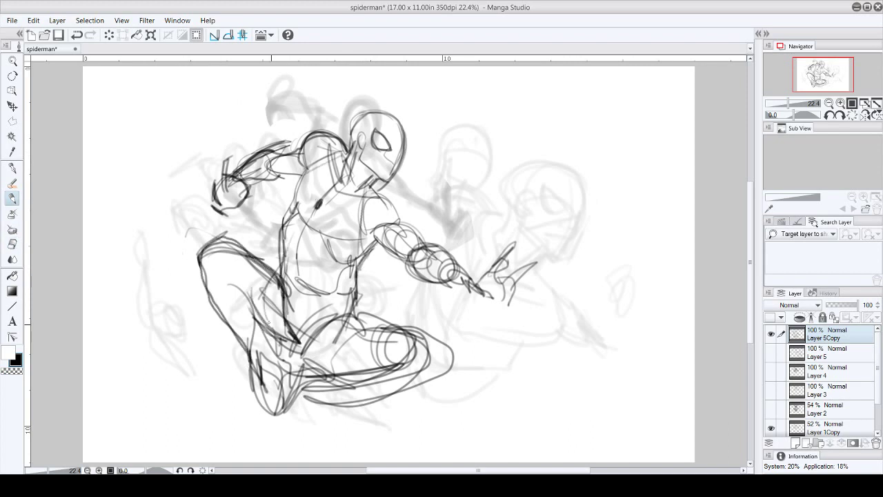
Add inner contours to the raised leg and sketch a higher top edge for the folded thigh.
drag(241, 255, 224, 314)
drag(294, 355, 359, 337)
mouse_move(349, 300)
mouse_down()
mouse_move(426, 319)
mouse_move(428, 363)
mouse_up()
Compare the new pose with the sketches on Layer 5 and Layer 4, and hide both again.
drag(771, 334, 773, 356)
click(771, 334)
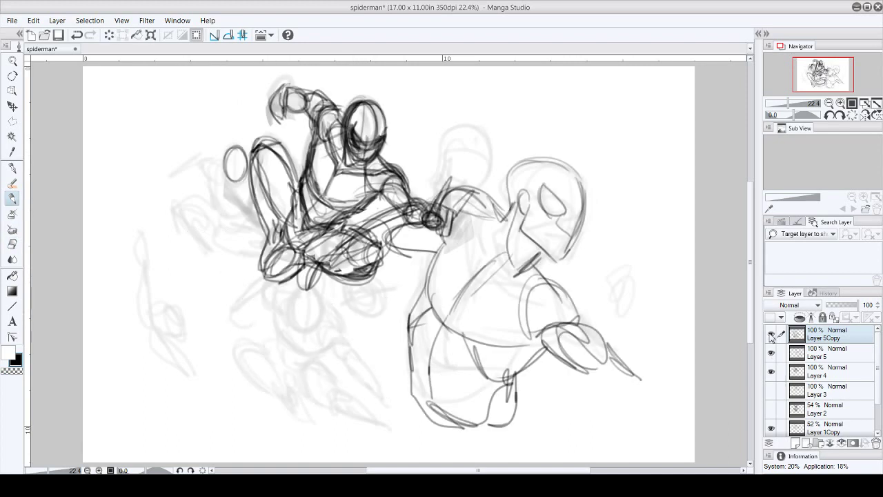
click(817, 353)
click(771, 352)
Lasso the figure's head, copy it onto its own layer and reposition it slightly over the neck.
click(12, 121)
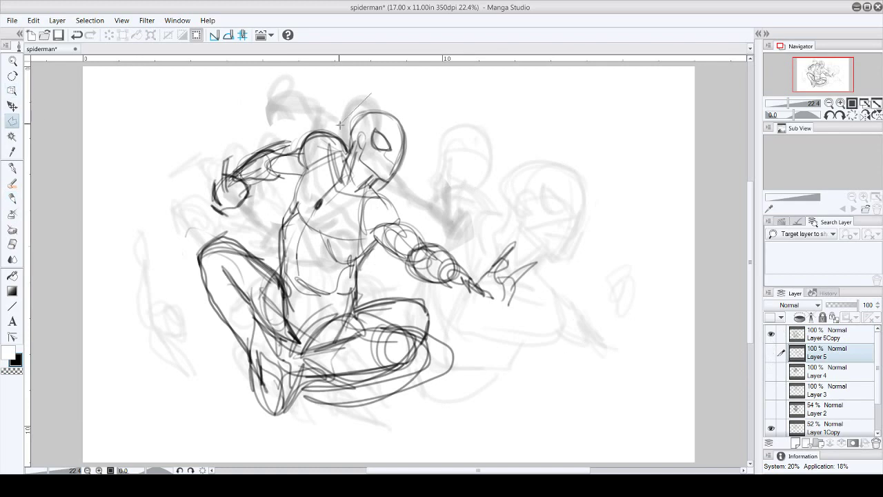
drag(373, 93, 363, 102)
key(ctrl+c)
key(ctrl+v)
key(ctrl+t)
drag(379, 148, 384, 159)
key(Return)
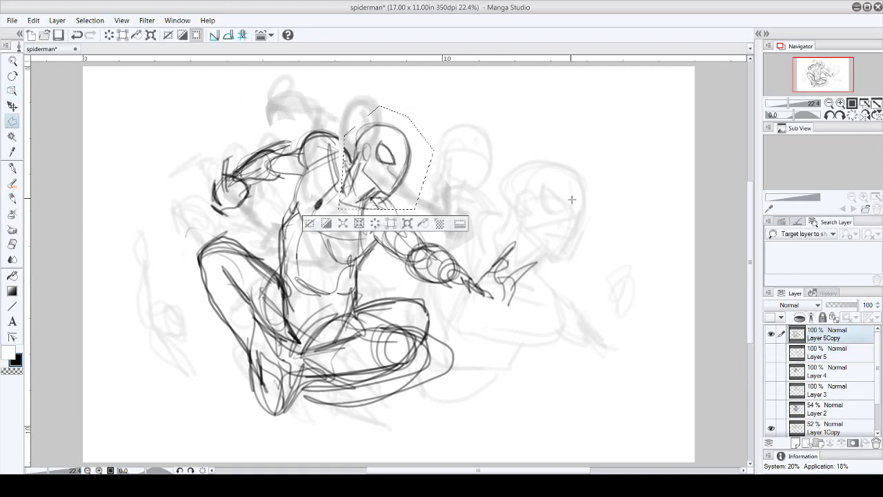
mouse_move(359, 120)
mouse_down()
mouse_move(342, 130)
mouse_move(380, 146)
mouse_up()
key(ctrl+d)
key(k)
key(b)
key(ctrl+d)
Redraw the chest contours and sketch a long web line shooting from the extended hand.
drag(314, 197, 325, 228)
drag(374, 219, 336, 240)
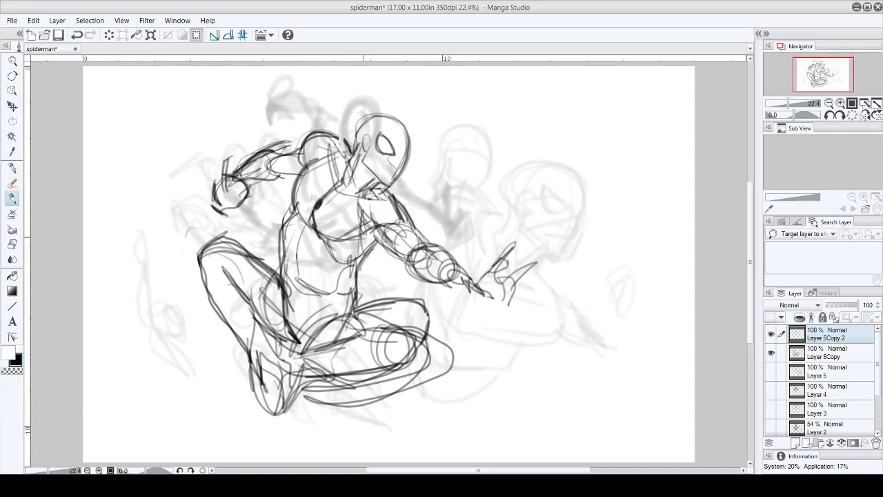
drag(483, 293, 661, 386)
drag(609, 367, 663, 388)
Reinforce the extended arm's shoulder, upper arm and forearm outlines down to the wrist.
drag(391, 198, 414, 224)
drag(376, 228, 421, 258)
drag(407, 225, 469, 276)
drag(414, 255, 486, 302)
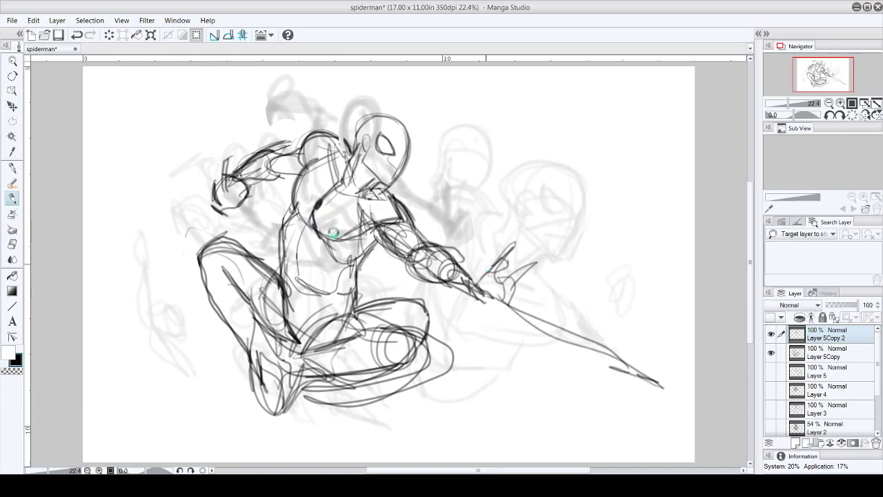
Rework the hips and folded front leg with a tighter thigh, a bold knee oval and a heavier calf.
drag(331, 259, 283, 328)
mouse_move(311, 320)
mouse_down()
mouse_move(412, 298)
mouse_move(372, 355)
mouse_up()
drag(414, 303, 386, 356)
drag(380, 324, 342, 356)
mouse_move(330, 370)
mouse_down()
mouse_move(399, 359)
mouse_move(280, 403)
mouse_up()
mouse_move(304, 367)
mouse_down()
mouse_move(343, 337)
mouse_move(400, 345)
mouse_up()
drag(335, 349, 362, 330)
drag(407, 307, 417, 333)
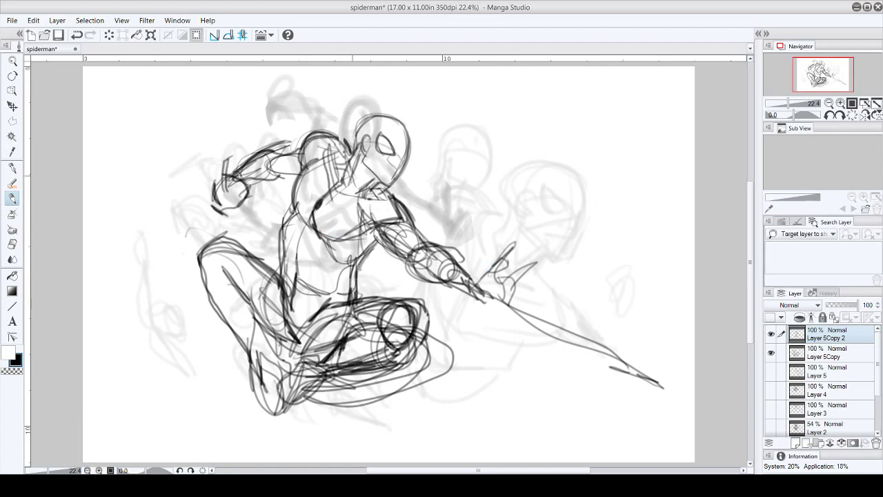
Strengthen the contours of the rib cage and both sides of the waist.
drag(302, 233, 284, 298)
drag(311, 222, 296, 278)
drag(380, 238, 354, 296)
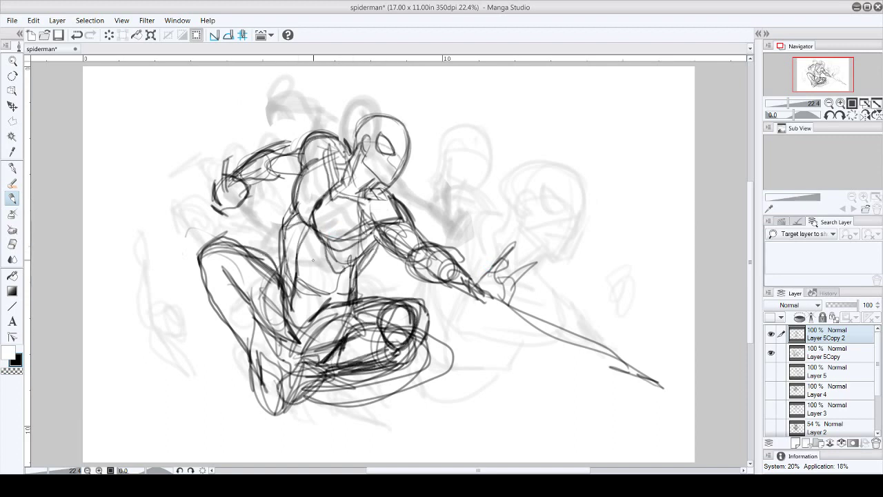
Lasso the folded front leg and shift it slightly closer to the body.
key(m)
mouse_move(312, 260)
mouse_down()
mouse_move(276, 414)
mouse_move(456, 438)
mouse_move(414, 290)
mouse_up()
key(ctrl+t)
mouse_move(483, 296)
mouse_down()
mouse_move(464, 330)
mouse_move(476, 310)
mouse_up()
key(Return)
Save the drawing and sketch the palm and spread fingers of the extended hand.
key(p)
key(ctrl+s)
key(ctrl+d)
drag(476, 277, 503, 278)
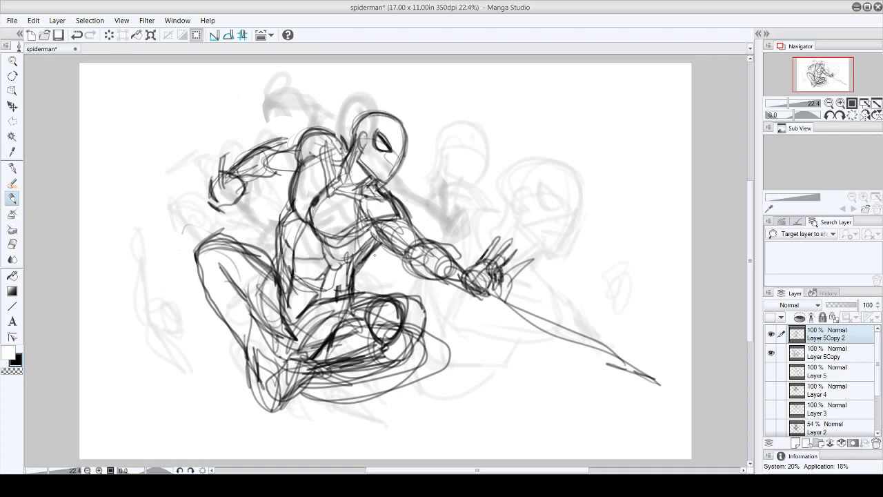
Merge the working layer into Layer 5Copy and erase the old outlines around the folded leg.
key(e)
key(ctrl+e)
mouse_move(371, 280)
mouse_down()
mouse_move(314, 379)
mouse_move(431, 309)
mouse_up()
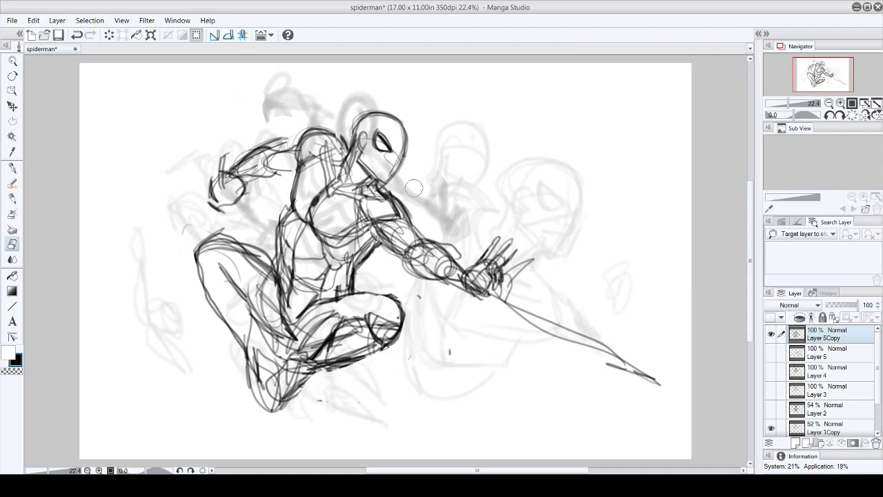
Sketch an alternative rear arm bent upward, with a raised hand above the shoulder.
key(b)
mouse_move(284, 130)
mouse_down()
mouse_move(297, 163)
mouse_move(289, 82)
mouse_move(262, 117)
mouse_up()
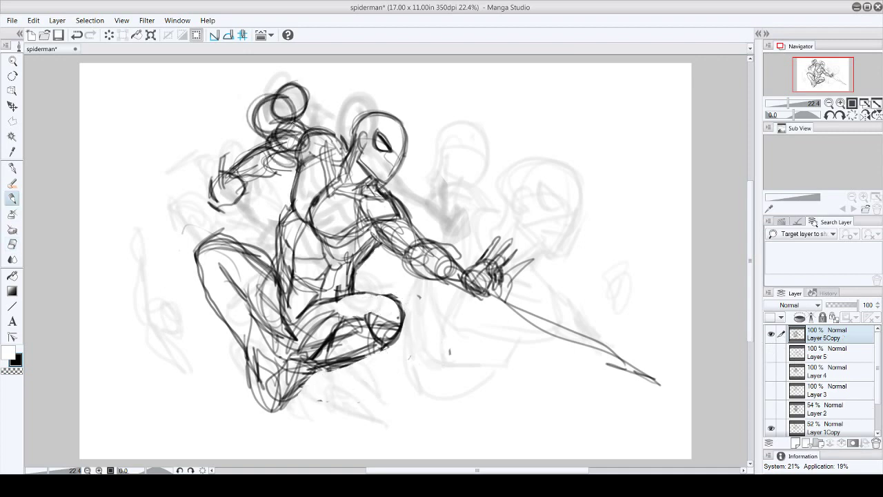
mouse_move(298, 69)
mouse_down()
mouse_move(263, 110)
mouse_move(297, 166)
mouse_up()
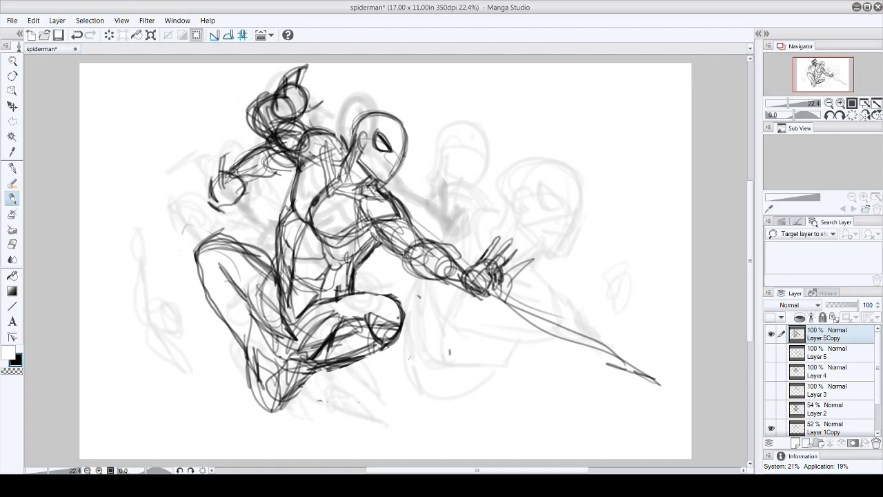
Darken the raised leg and foot outlines, refine the extended arm and hatch the front of the mask.
mouse_move(207, 269)
mouse_down()
mouse_move(273, 345)
mouse_move(304, 407)
mouse_up()
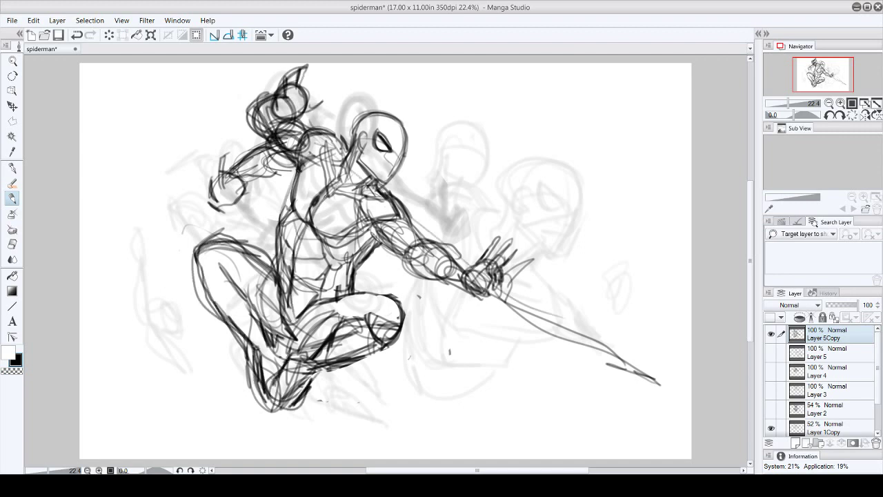
drag(426, 258, 427, 269)
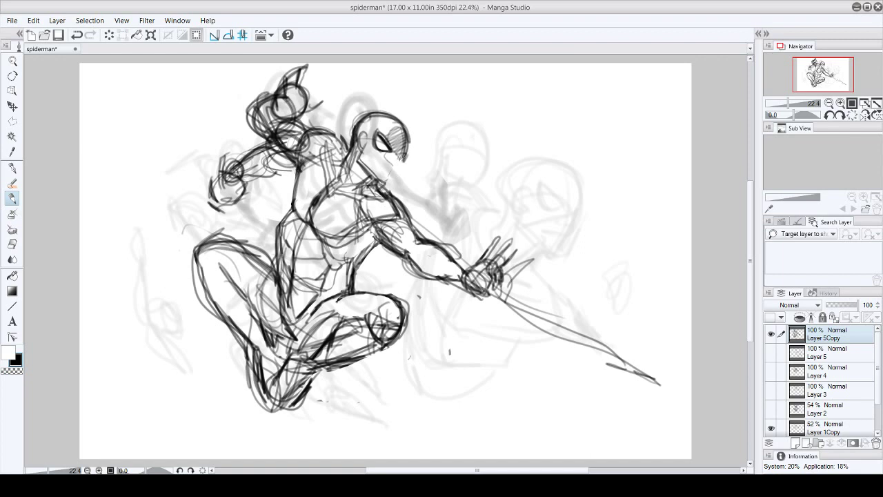
Shift the whole figure toward the left side of the page and save the drawing.
key(m)
mouse_move(376, 124)
mouse_down()
mouse_move(395, 163)
mouse_move(369, 148)
mouse_move(397, 164)
mouse_move(488, 165)
mouse_up()
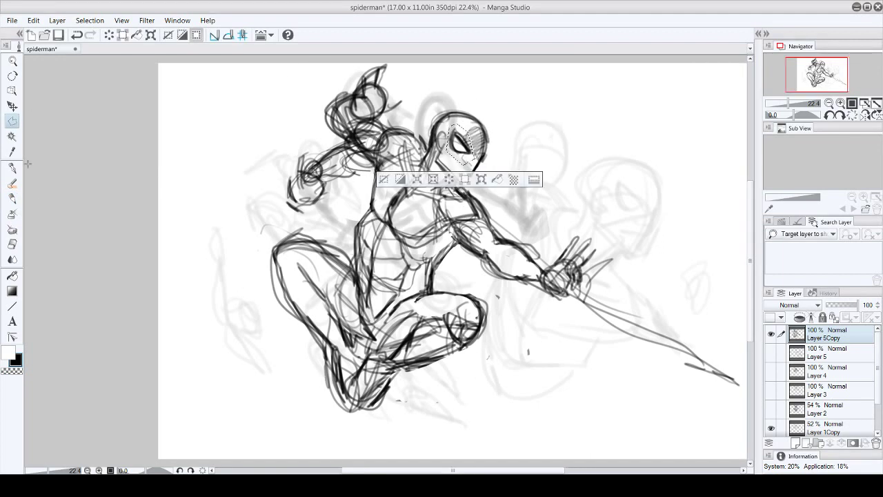
key(k)
drag(581, 199, 523, 207)
key(p)
key(b)
key(ctrl+s)
key(m)
click(537, 103)
key(b)
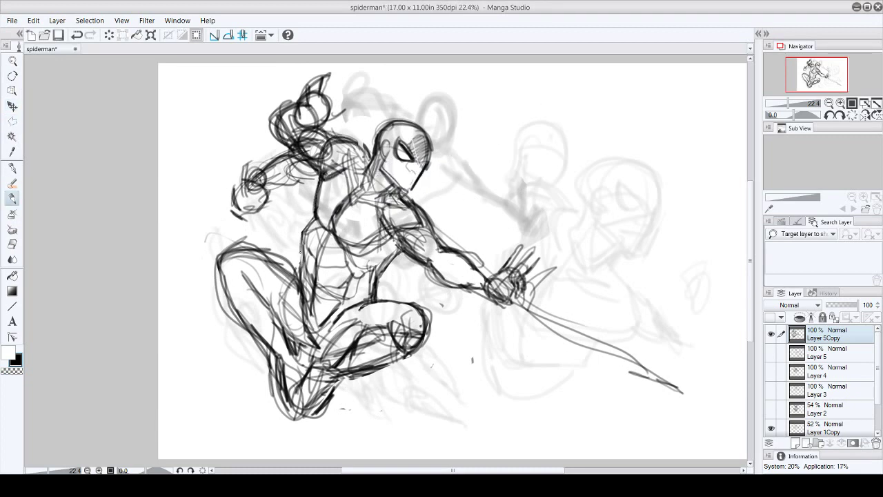
Flip the whole sketch horizontally, and touch up the shoulder, raised elbow and extended hand.
key(ctrl+a)
key(h)
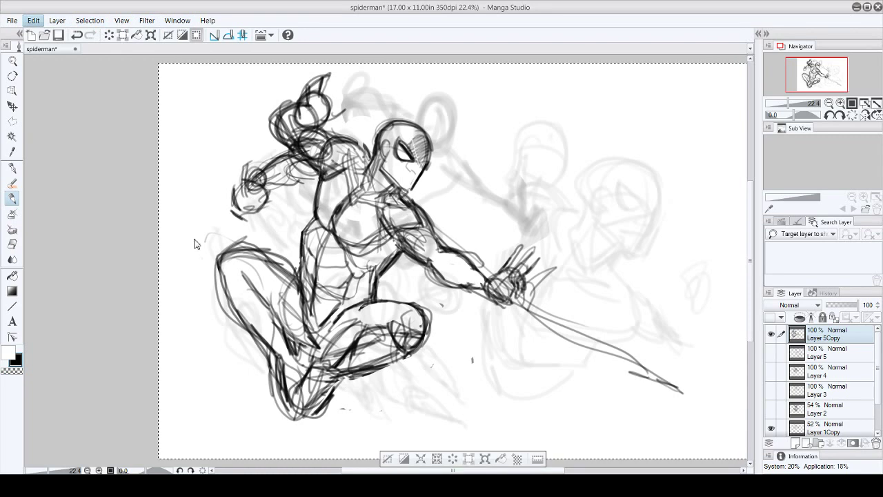
mouse_move(507, 218)
mouse_down()
mouse_move(514, 200)
mouse_move(504, 220)
mouse_up()
mouse_move(652, 135)
mouse_down()
mouse_move(638, 152)
mouse_move(625, 127)
mouse_up()
drag(404, 266, 418, 290)
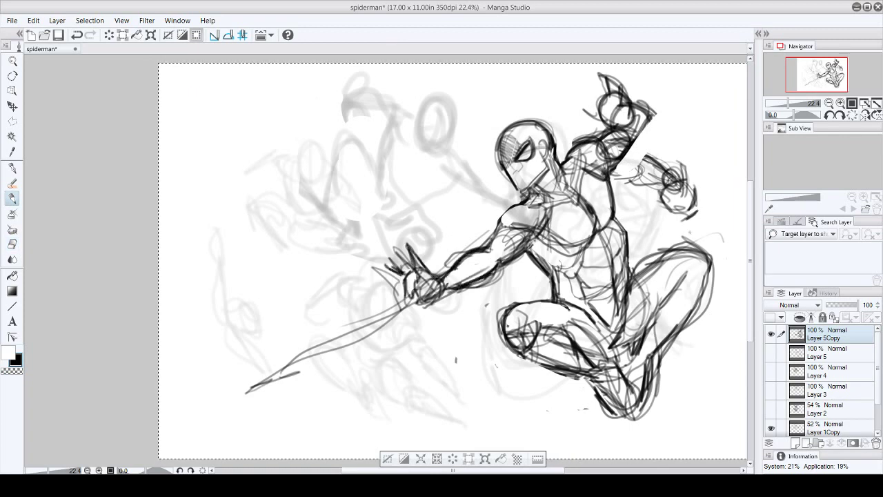
Erase stray lines around the raised knee, refine its outline and nudge the figure slightly.
key(e)
mouse_move(638, 276)
mouse_down()
mouse_move(703, 254)
mouse_move(721, 281)
mouse_up()
click(14, 197)
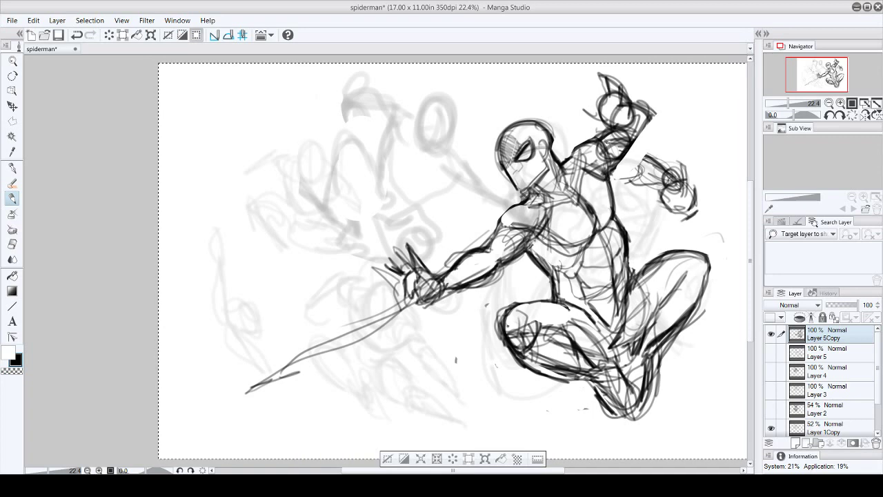
key(k)
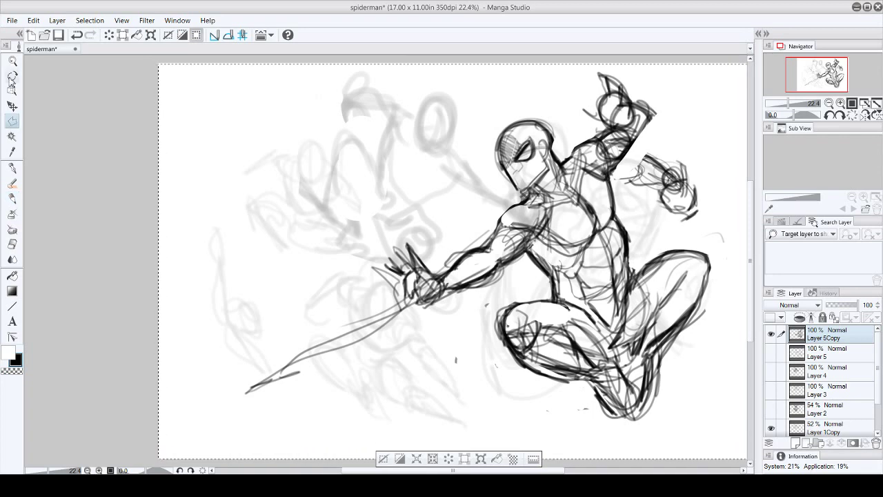
drag(387, 193, 389, 196)
key(ctrl+d)
key(b)
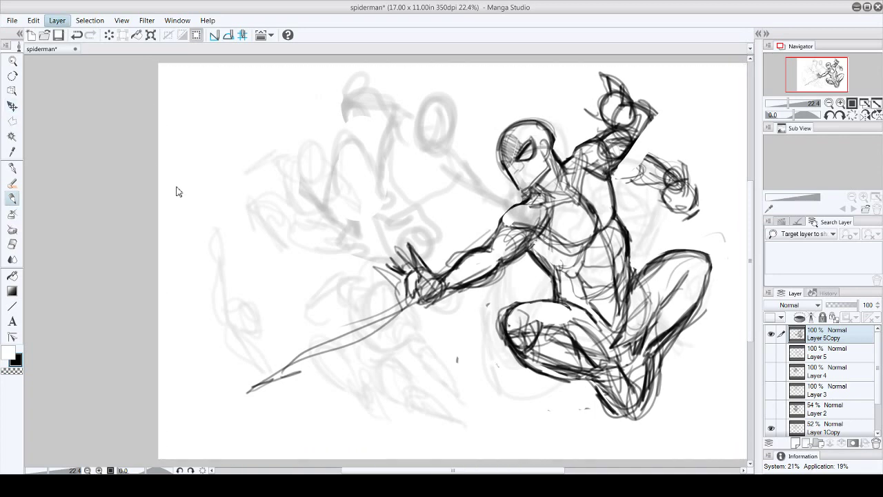
Select the whole canvas and sketch a large oval and a small cross mark in front of the figure.
key(ctrl+a)
drag(359, 187, 307, 207)
drag(288, 295, 318, 279)
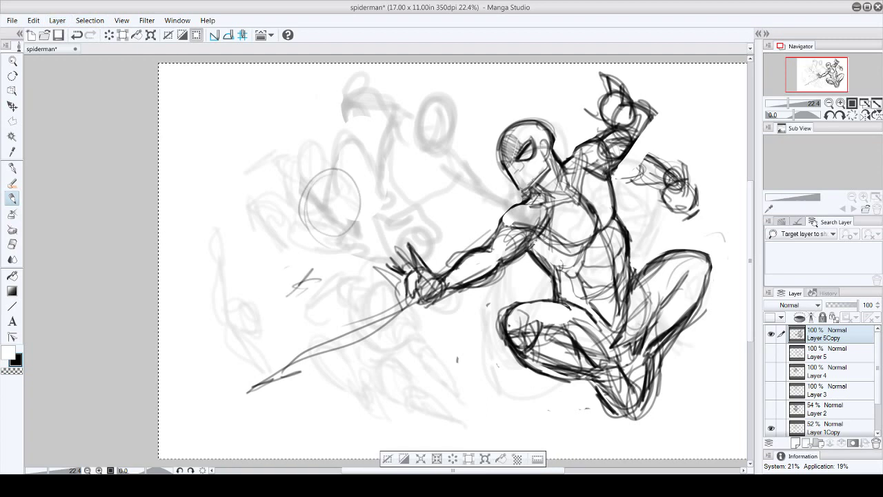
Refine the mask's eye and jaw lines, and add muscle contours to the raised leg.
drag(504, 128, 545, 176)
drag(687, 279, 661, 311)
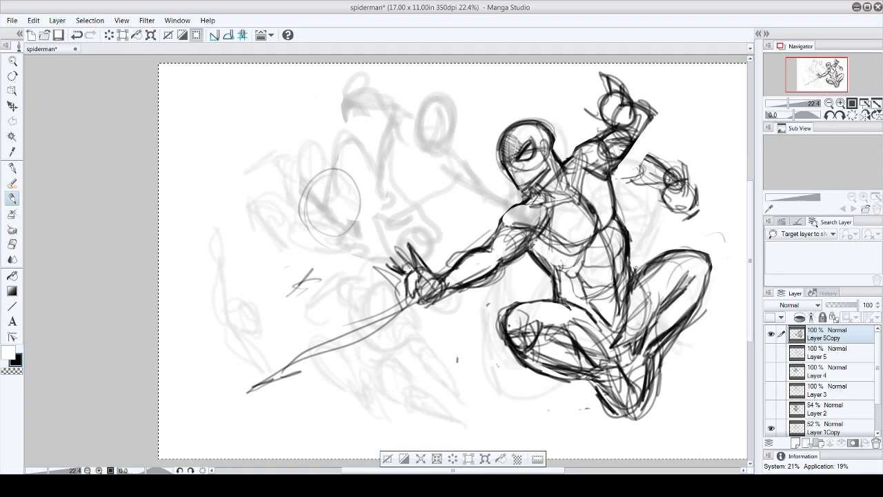
drag(701, 251, 655, 333)
drag(652, 286, 635, 260)
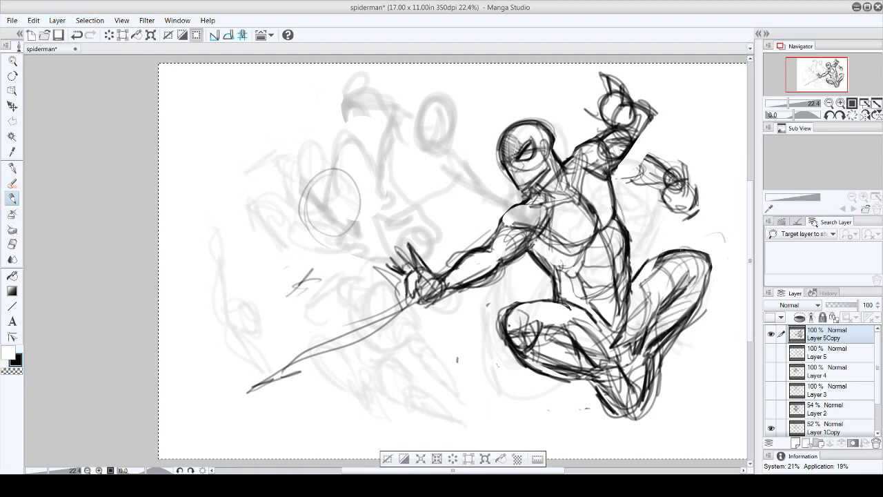
key(alt+Right)
key(Right)
key(Right)
key(Right)
key(Left)
key(Left)
key(Left)
key(Right)
key(Right)
key(Left)
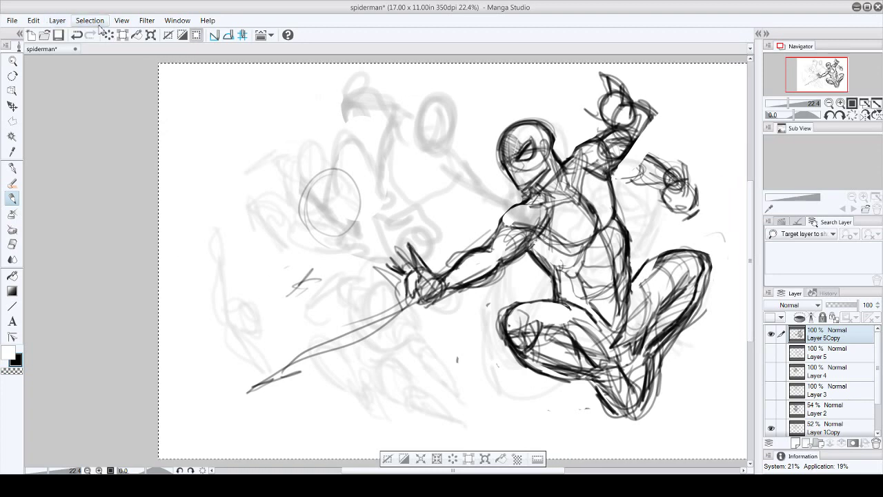
key(Right)
key(Right)
key(Right)
key(Left)
key(Left)
key(Left)
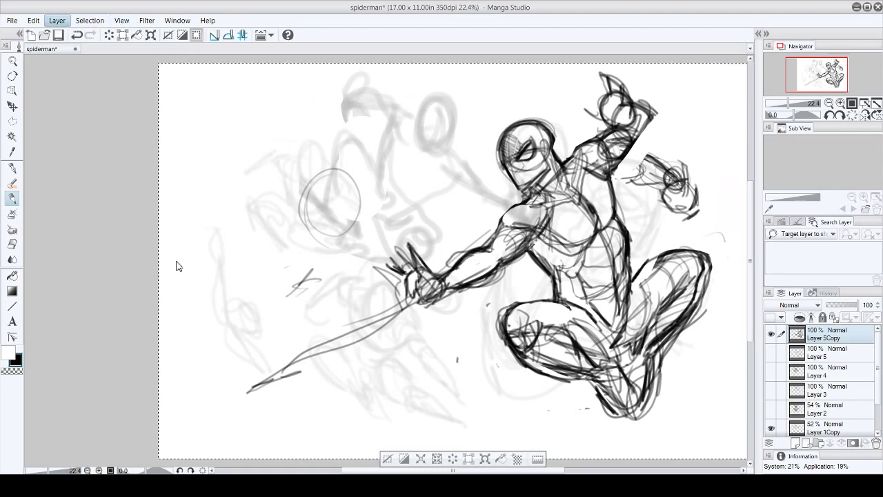
key(Left)
Scale the sketch down slightly and move it toward the middle of the page.
key(ctrl+t)
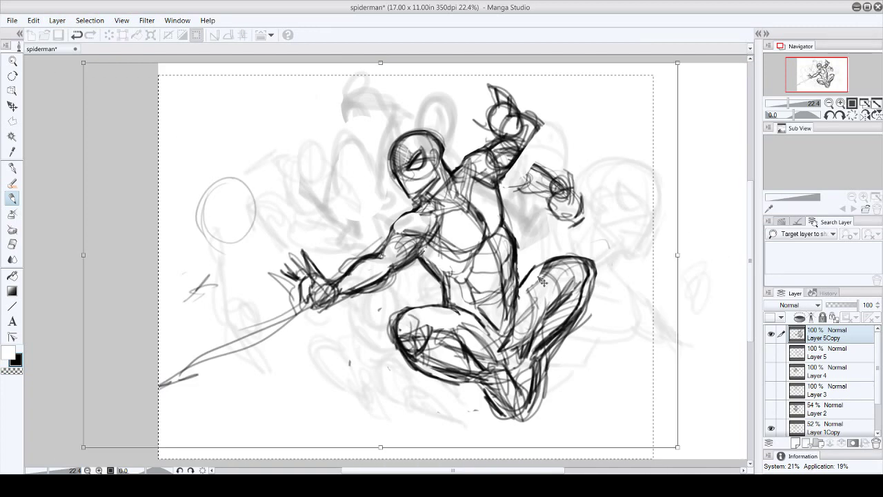
drag(543, 281, 568, 271)
key(Return)
Rework the raised arm, undoing the first stroke and redrawing the contour near the armpit.
mouse_move(518, 93)
mouse_down()
mouse_move(521, 117)
mouse_move(562, 129)
mouse_up()
key(ctrl+z)
drag(510, 152, 486, 179)
Lasso the folded front leg, move it slightly down from the hips and deselect it.
key(m)
key(ctrl+d)
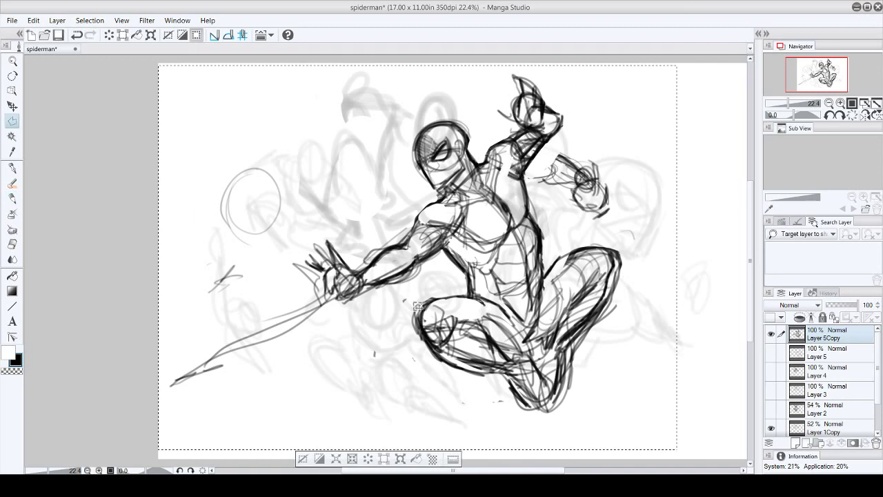
mouse_move(398, 298)
mouse_down()
mouse_move(388, 345)
mouse_move(399, 298)
mouse_up()
drag(512, 355, 511, 367)
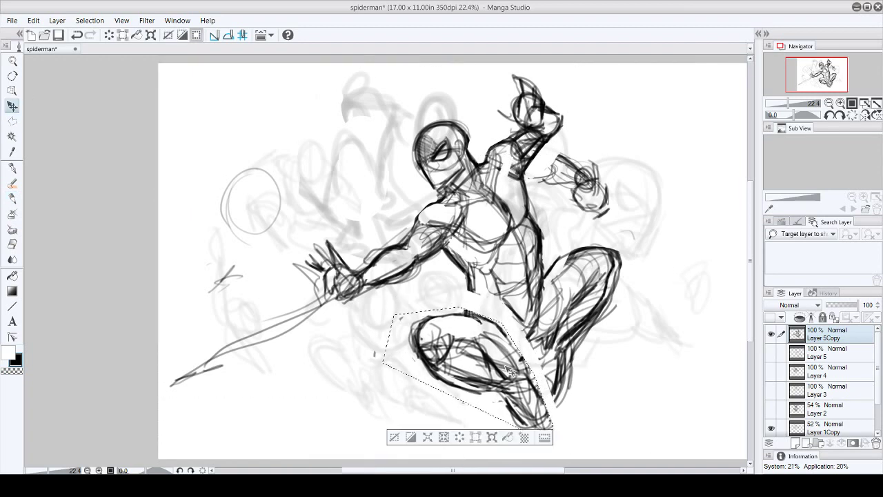
key(b)
key(ctrl+d)
Lasso the folded front leg again and nudge it slightly outward from the body.
key(m)
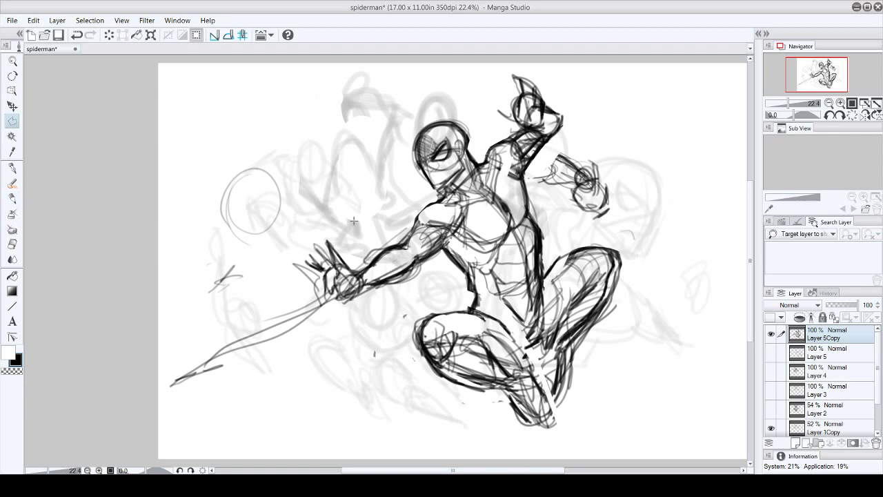
drag(562, 418, 400, 314)
key(b)
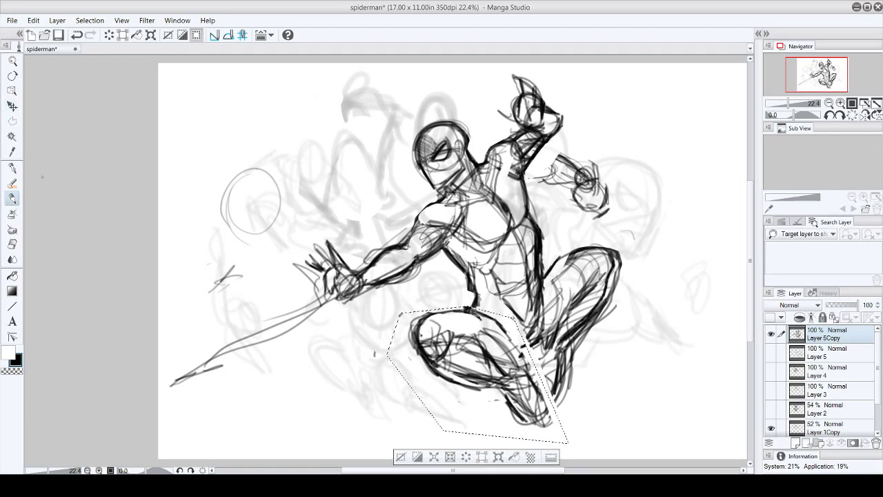
Deselect the folded leg and redraw the contours joining the side of the torso, hips and both thighs.
key(ctrl+d)
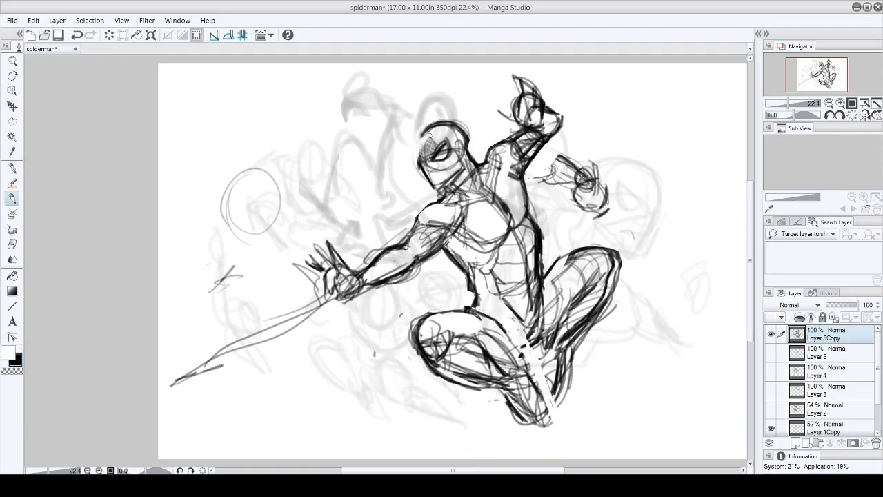
drag(512, 233, 552, 393)
drag(414, 324, 476, 300)
drag(552, 266, 607, 252)
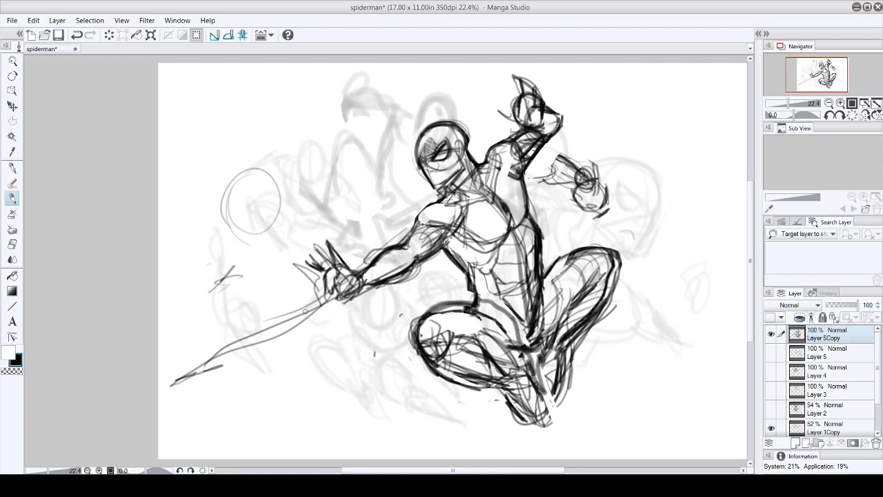
Hide the Layer 5Copy sketch and add a new blank layer above it.
key(ctrl+a)
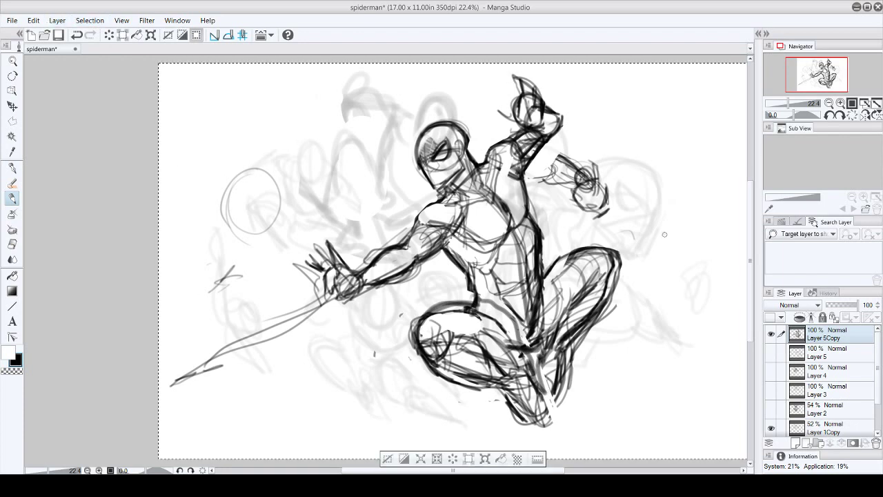
click(771, 335)
click(796, 443)
Rough in a large Spider-Man figure with head, torso and an arm reaching forward on the new layer.
mouse_move(594, 219)
mouse_down()
mouse_move(654, 186)
mouse_move(624, 207)
mouse_move(590, 254)
mouse_move(573, 266)
mouse_move(560, 256)
mouse_move(644, 288)
mouse_move(545, 337)
mouse_move(628, 205)
mouse_move(494, 304)
mouse_move(594, 380)
mouse_move(601, 407)
mouse_move(670, 343)
mouse_up()
mouse_move(302, 151)
mouse_down()
mouse_move(345, 138)
mouse_move(386, 207)
mouse_move(394, 124)
mouse_move(410, 125)
mouse_move(365, 241)
mouse_move(427, 293)
mouse_move(499, 185)
mouse_up()
mouse_move(529, 261)
mouse_down()
mouse_move(586, 165)
mouse_move(496, 193)
mouse_up()
drag(497, 193, 660, 324)
mouse_move(653, 354)
mouse_down()
mouse_move(684, 363)
mouse_move(625, 346)
mouse_move(488, 378)
mouse_move(607, 408)
mouse_up()
Rough in smaller Spider-Man figures beside the large one, including a crouching pose and a leaping pose.
mouse_move(379, 306)
mouse_down()
mouse_move(373, 339)
mouse_move(347, 278)
mouse_move(348, 339)
mouse_move(369, 323)
mouse_move(307, 283)
mouse_move(293, 298)
mouse_up()
mouse_move(293, 138)
mouse_down()
mouse_move(421, 318)
mouse_move(427, 276)
mouse_move(359, 345)
mouse_move(400, 352)
mouse_move(345, 414)
mouse_move(372, 380)
mouse_move(400, 407)
mouse_move(379, 323)
mouse_move(449, 325)
mouse_move(510, 283)
mouse_move(650, 319)
mouse_up()
mouse_move(306, 284)
mouse_down()
mouse_move(253, 323)
mouse_move(257, 304)
mouse_move(376, 357)
mouse_up()
mouse_move(345, 311)
mouse_down()
mouse_move(377, 298)
mouse_move(456, 316)
mouse_move(346, 298)
mouse_move(373, 387)
mouse_up()
drag(290, 131, 284, 169)
drag(283, 89, 304, 165)
drag(304, 124, 352, 165)
mouse_move(386, 131)
mouse_down()
mouse_move(399, 189)
mouse_move(471, 187)
mouse_up()
Refine the large figure's chest and mask eye and add zigzag spider-sense marks around its head.
mouse_move(501, 274)
mouse_down()
mouse_move(648, 297)
mouse_move(625, 239)
mouse_up()
mouse_move(603, 169)
mouse_down()
mouse_move(593, 207)
mouse_move(587, 194)
mouse_move(637, 225)
mouse_move(615, 186)
mouse_move(643, 208)
mouse_up()
mouse_move(583, 73)
mouse_down()
mouse_move(666, 128)
mouse_move(731, 229)
mouse_up()
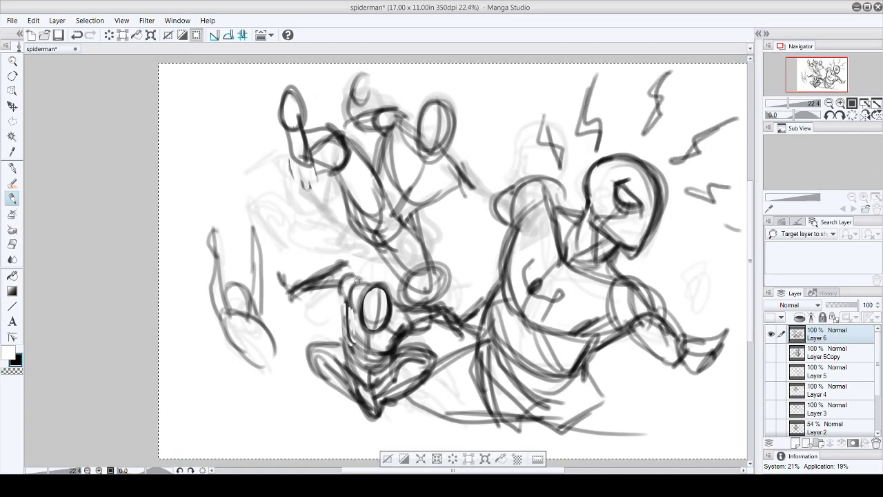
Add a new layer above Layer 6 and lower Layer 6's opacity to 39%.
scroll(690, 276, down, 1)
click(795, 442)
click(824, 352)
drag(858, 304, 839, 304)
Begin the large figure's head linework with the Pen tool and make Layer 7 the active layer.
click(13, 168)
drag(598, 164, 595, 183)
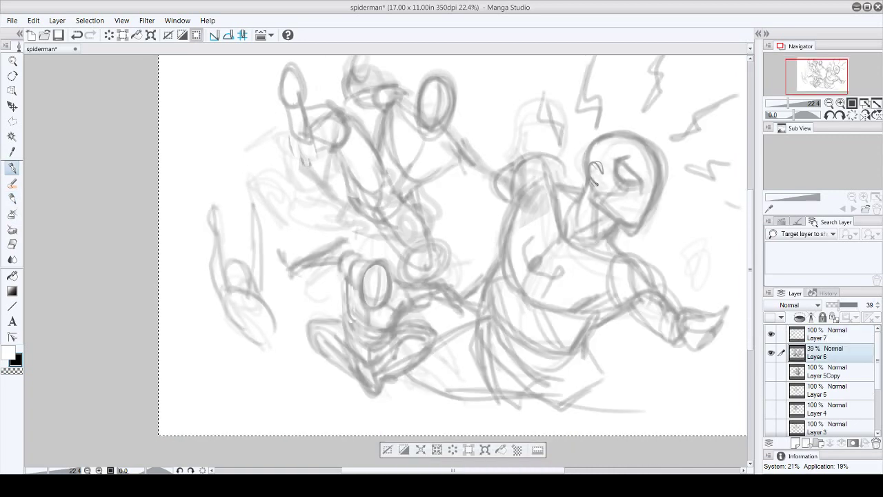
mouse_move(593, 141)
mouse_down()
mouse_move(597, 164)
mouse_move(636, 141)
mouse_up()
click(825, 334)
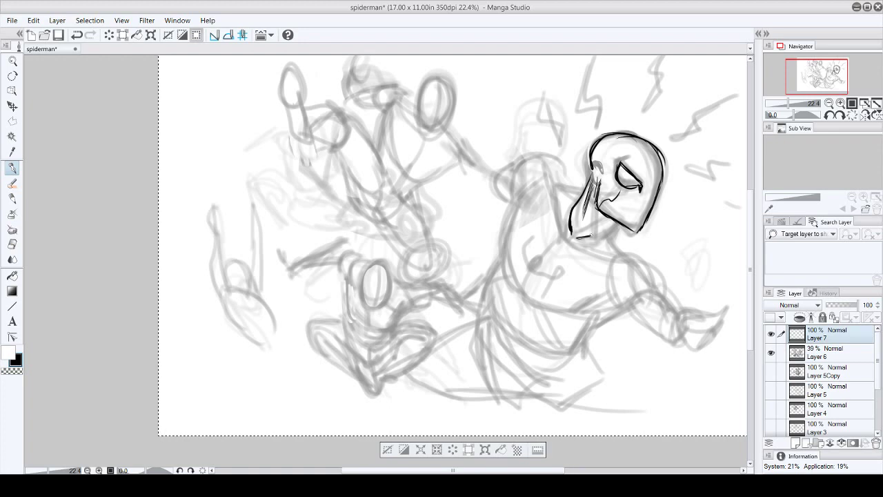
Draw clean contours for the large figure's extended front arm, chest and waist on Layer 7.
drag(610, 260, 616, 303)
drag(592, 317, 677, 341)
drag(682, 305, 636, 284)
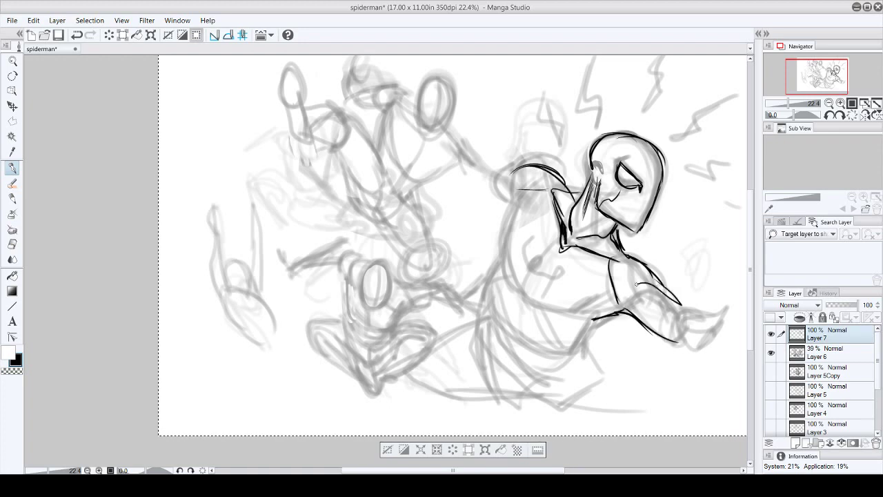
drag(550, 251, 582, 324)
mouse_move(504, 256)
mouse_down()
mouse_move(484, 345)
mouse_move(582, 353)
mouse_up()
drag(577, 366, 640, 319)
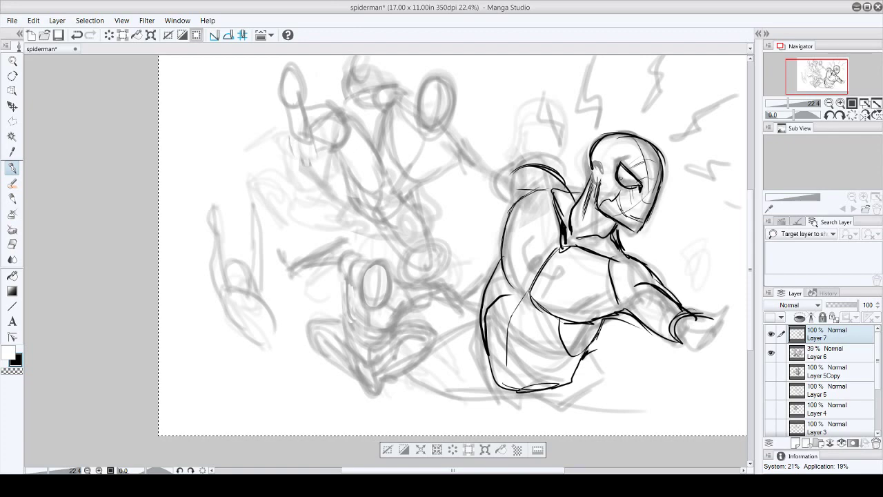
Draw the large figure's bent rear arm with its forearm, wrist and fist.
drag(494, 173, 432, 197)
mouse_move(494, 216)
mouse_down()
mouse_move(430, 210)
mouse_move(411, 238)
mouse_up()
drag(433, 229, 448, 241)
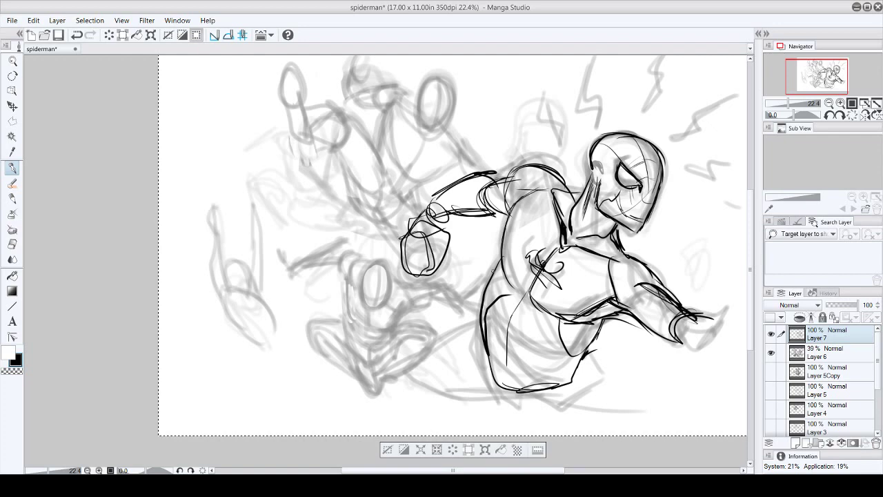
click(771, 371)
click(828, 371)
click(12, 106)
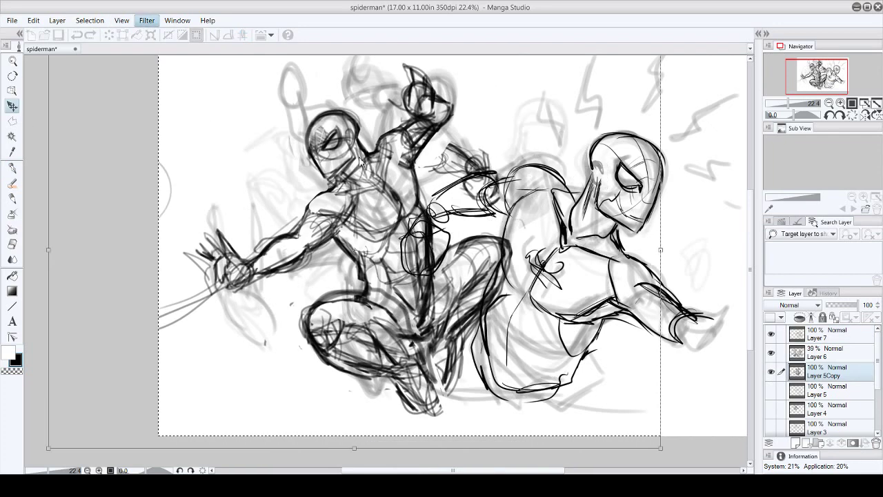
key(ctrl+z)
key(ctrl+z)
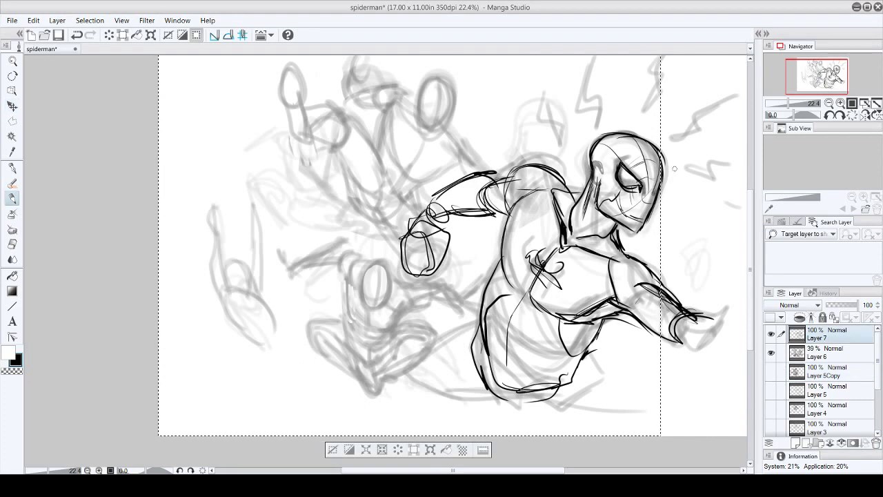
key(Return)
Rework the large figure's waist and hip contours with heavier strokes.
drag(607, 316, 497, 394)
drag(483, 331, 470, 394)
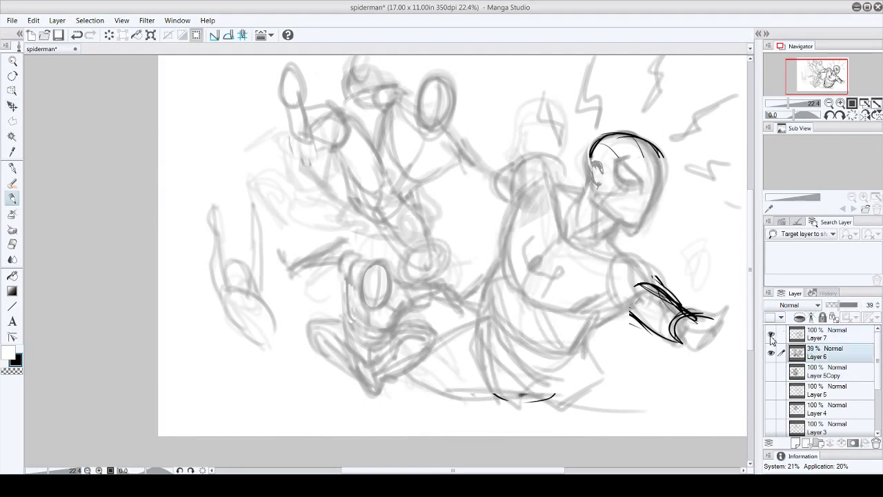
Move the large figure's linework up and to the left on the page and hide the rough Layer 6.
key(ctrl+t)
mouse_move(552, 276)
mouse_down()
mouse_move(373, 213)
mouse_move(399, 221)
mouse_move(421, 207)
mouse_up()
key(Return)
click(771, 357)
key(ctrl+t)
key(Return)
Extend the front forearm into a web-shooting hand with raised fingers and a long web line.
drag(510, 256, 548, 268)
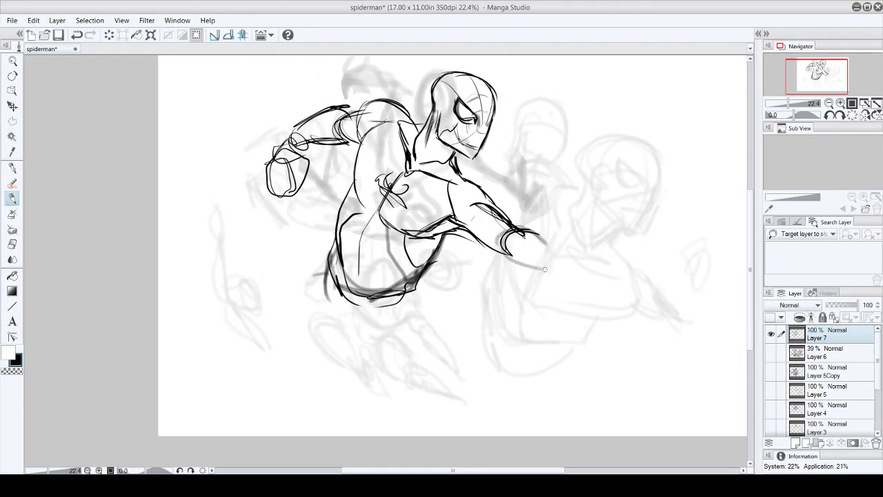
drag(524, 238, 593, 272)
drag(611, 207, 604, 283)
drag(649, 224, 617, 283)
drag(579, 279, 745, 337)
Rough in wide crouching legs with a bent rear leg, a foreshortened front thigh and an extended front shin.
mouse_move(329, 259)
mouse_down()
mouse_move(210, 296)
mouse_move(324, 393)
mouse_up()
drag(262, 331, 386, 387)
drag(414, 303, 538, 376)
drag(507, 394, 345, 414)
drag(518, 324, 686, 417)
drag(414, 297, 366, 365)
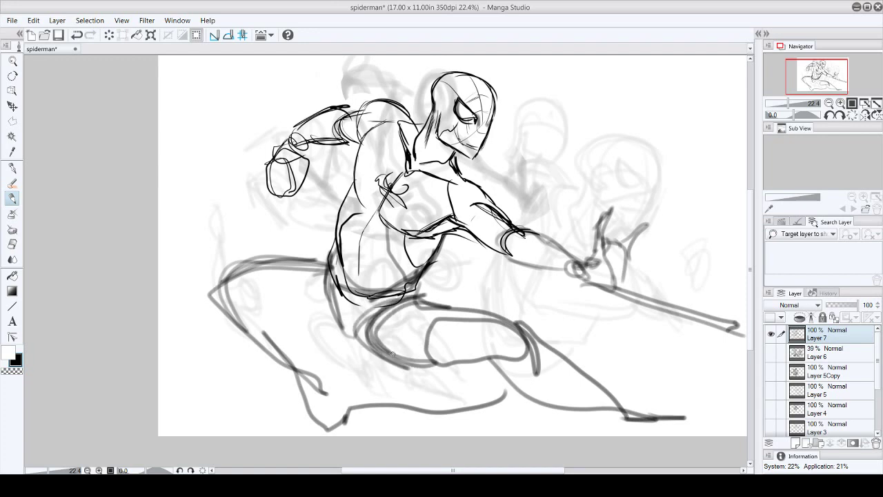
drag(380, 304, 511, 345)
drag(470, 310, 601, 404)
Try alternate shin and foot shapes for the bent rear leg and undo the strokes.
drag(225, 293, 348, 379)
drag(290, 363, 400, 422)
drag(181, 272, 252, 394)
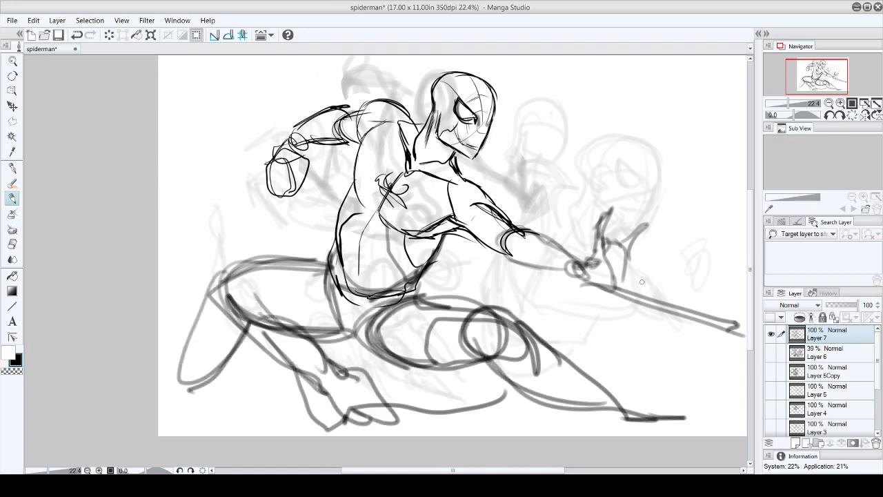
key(ctrl+z)
key(ctrl+z)
key(ctrl+z)
Add construction lines for the tucked foot, the front thigh and the side of the torso.
drag(323, 383, 452, 402)
drag(358, 169, 345, 351)
drag(407, 366, 481, 338)
drag(355, 127, 455, 270)
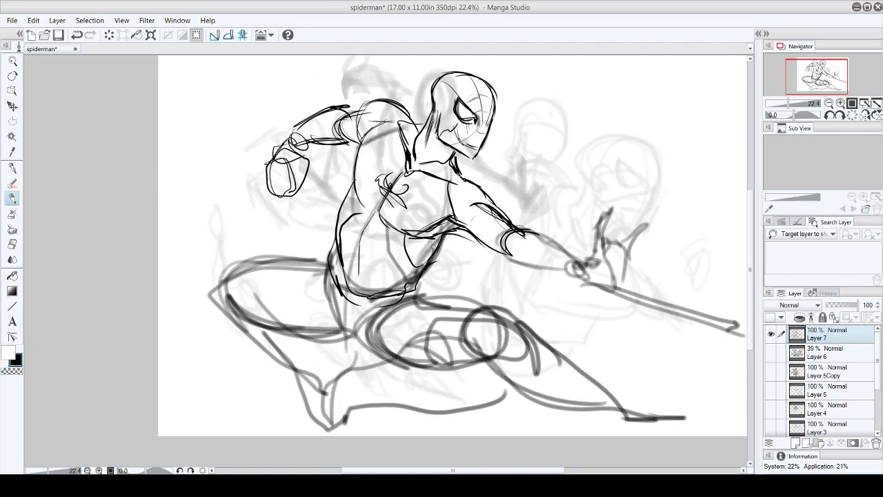
Erase the extended front shin and outer knee lines and redraw the edge of the front knee.
key(e)
drag(483, 309, 521, 341)
drag(461, 321, 684, 421)
key(p)
mouse_move(476, 307)
mouse_down()
mouse_move(496, 332)
mouse_move(503, 369)
mouse_up()
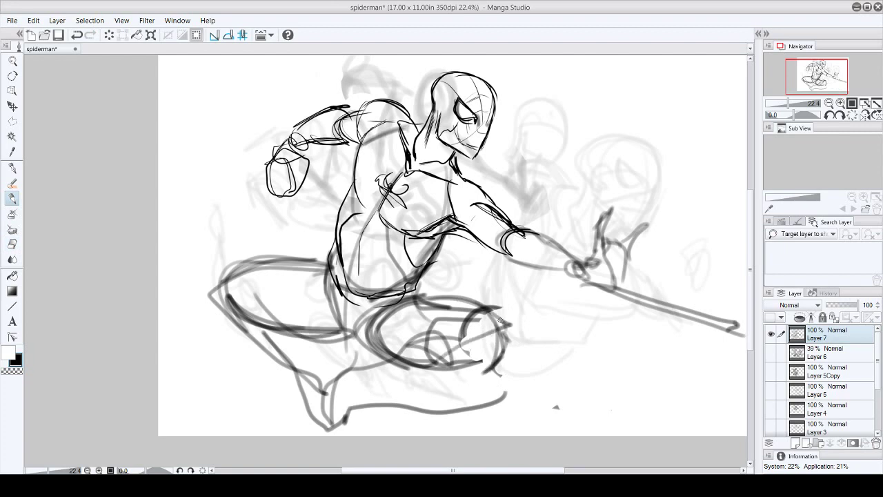
Try long strokes extending outward from the front thigh and undo them.
drag(414, 321, 717, 228)
drag(483, 362, 711, 242)
key(ctrl+z)
key(ctrl+z)
Redraw the waist and the front leg as a folded thigh with a rounded knee and tucked shin.
drag(433, 259, 337, 228)
key(p)
mouse_move(349, 186)
mouse_down()
mouse_move(331, 266)
mouse_move(373, 297)
mouse_up()
drag(483, 304, 476, 348)
drag(514, 303, 405, 297)
drag(483, 290, 500, 372)
drag(487, 324, 367, 391)
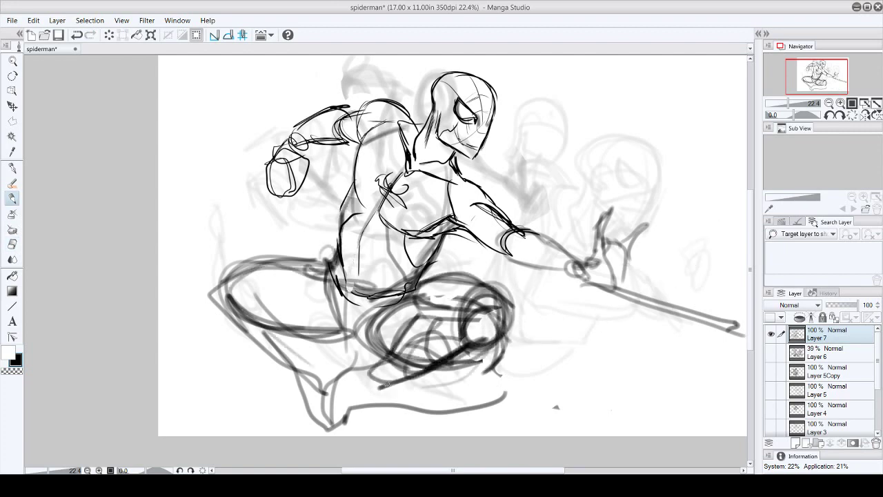
Sketch the crossed feet and reinforce the rear leg's thigh, shin and the waist contour.
drag(372, 359, 338, 414)
drag(366, 317, 279, 386)
drag(232, 276, 345, 386)
drag(234, 289, 376, 287)
drag(445, 239, 424, 301)
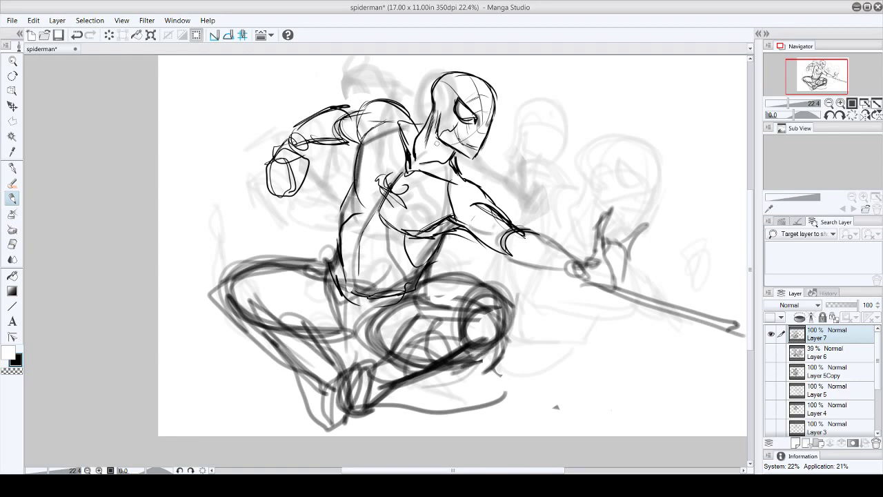
Lasso the web-shooting hand and web line, shift and rotate them against the forearm, deselect and darken the fingers.
click(12, 121)
scroll(414, 241, right, 5)
mouse_move(461, 200)
mouse_down()
mouse_move(535, 195)
mouse_move(461, 200)
mouse_up()
key(ctrl+t)
drag(483, 227, 516, 242)
key(b)
key(Return)
key(ctrl+d)
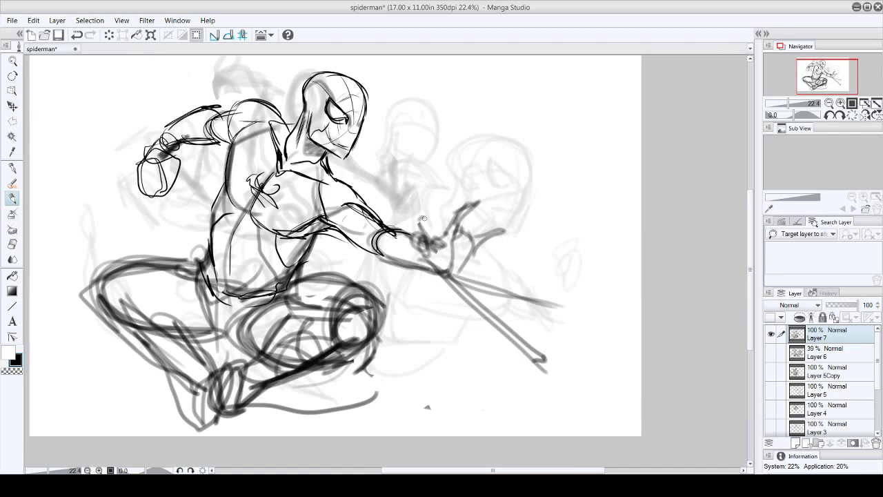
drag(424, 219, 476, 202)
drag(461, 238, 504, 228)
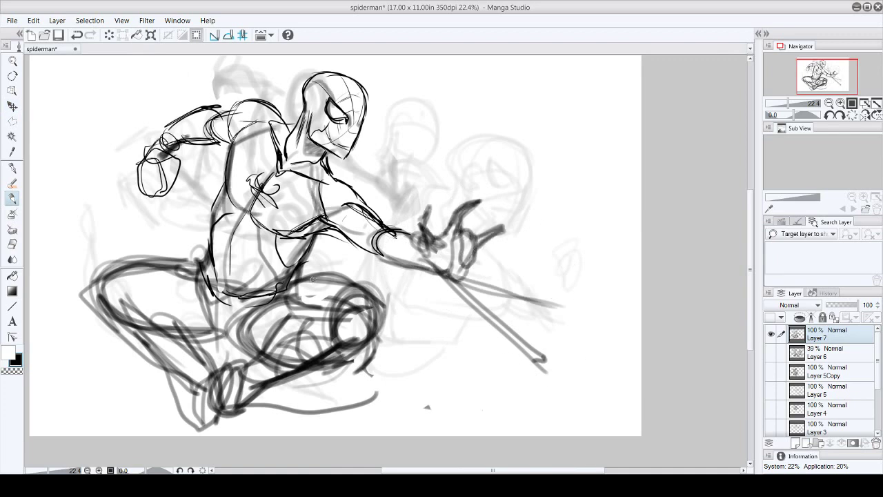
Reinforce the rear shin and front thigh contours and erase clutter inside the folded front leg.
mouse_move(92, 294)
mouse_down()
mouse_move(207, 421)
mouse_move(198, 343)
mouse_up()
drag(279, 325, 325, 312)
drag(249, 367, 338, 311)
key(e)
mouse_move(276, 353)
mouse_down()
mouse_move(380, 292)
mouse_move(366, 359)
mouse_up()
Darken the front knee's outer edge and the crossed shins leading into the feet.
key(b)
drag(372, 298, 378, 353)
drag(255, 401, 376, 347)
drag(207, 304, 246, 359)
drag(201, 338, 232, 380)
Strengthen the lines of the shoulders, bent rear arm, collar and front upper arm.
mouse_move(234, 119)
mouse_down()
mouse_move(269, 111)
mouse_move(228, 138)
mouse_up()
drag(331, 172, 355, 207)
mouse_move(238, 114)
mouse_down()
mouse_move(162, 141)
mouse_move(149, 196)
mouse_up()
mouse_move(317, 183)
mouse_down()
mouse_move(376, 228)
mouse_move(369, 219)
mouse_up()
drag(283, 128, 266, 169)
Reinforce the side of the torso and the front forearm and lengthen the upper web line.
drag(307, 252, 335, 232)
drag(359, 263, 417, 227)
drag(448, 256, 599, 319)
Erase stray lines along the top of the rear thigh and darken the waist and the back of the mask.
key(e)
mouse_move(117, 262)
mouse_down()
mouse_move(83, 293)
mouse_move(162, 256)
mouse_move(197, 256)
mouse_up()
key(b)
drag(217, 210, 207, 331)
drag(307, 85, 333, 127)
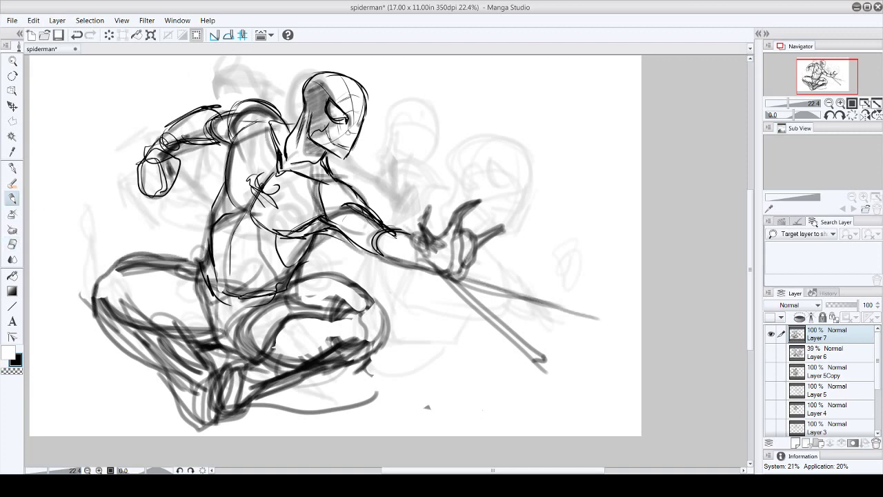
key(k)
click(776, 375)
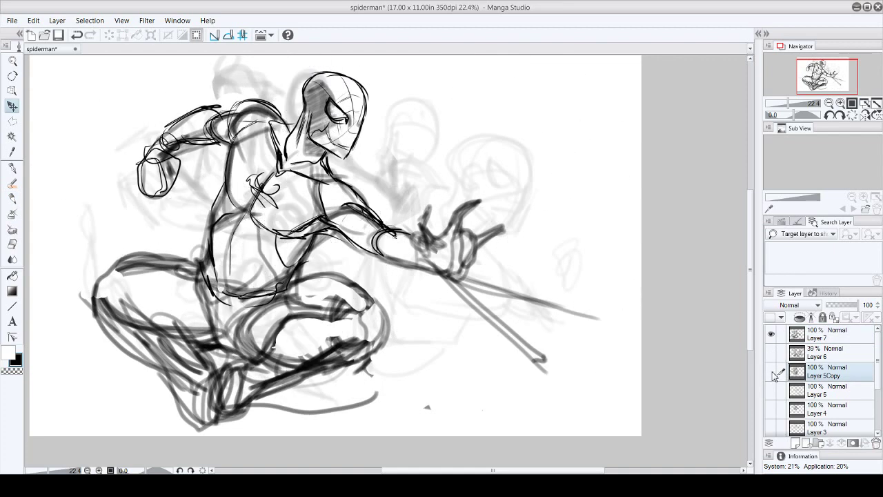
click(824, 334)
Lasso the crossed legs on Layer 7, rotate them clockwise beneath the torso and deselect.
key(m)
drag(76, 290, 79, 293)
key(ctrl+t)
drag(410, 231, 418, 324)
key(Return)
key(ctrl+d)
Erase the rear knee's old outline and redraw the raised knee, thigh and hip connection.
key(e)
drag(87, 257, 166, 235)
key(p)
drag(100, 304, 200, 238)
drag(148, 266, 318, 249)
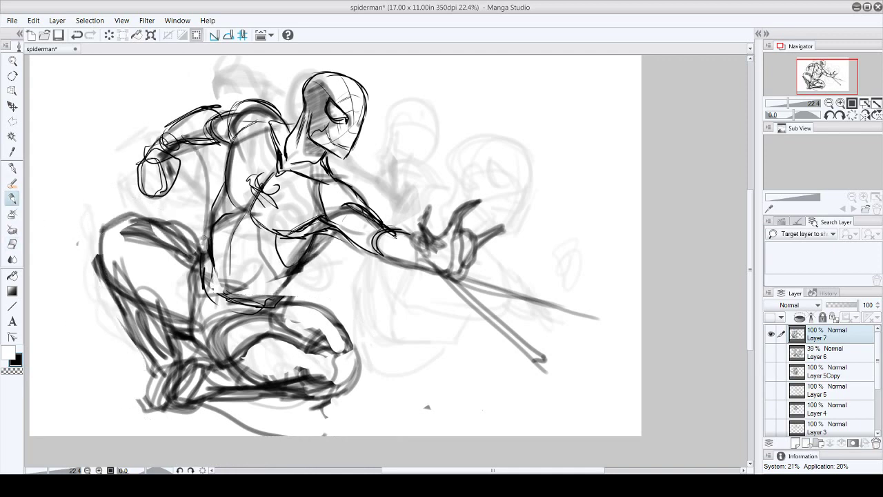
Add a curve under the front arm, an inner contour on the rear thigh and a rounded front kneecap.
drag(290, 280, 376, 241)
drag(103, 266, 190, 222)
drag(114, 338, 201, 227)
mouse_move(324, 319)
mouse_down()
mouse_move(349, 377)
mouse_move(307, 372)
mouse_up()
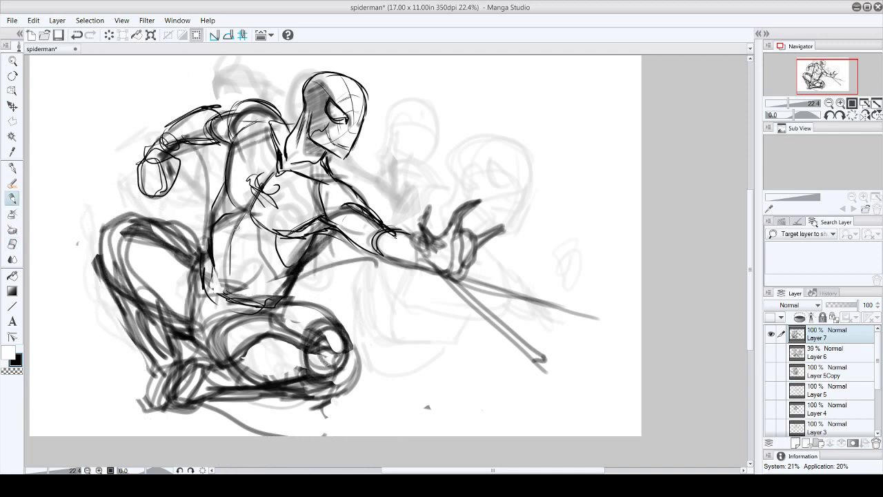
Darken the underside of the front forearm and clean up the inner contour of the raised rear thigh.
drag(186, 235, 138, 338)
drag(376, 255, 418, 272)
key(e)
drag(138, 235, 109, 273)
key(p)
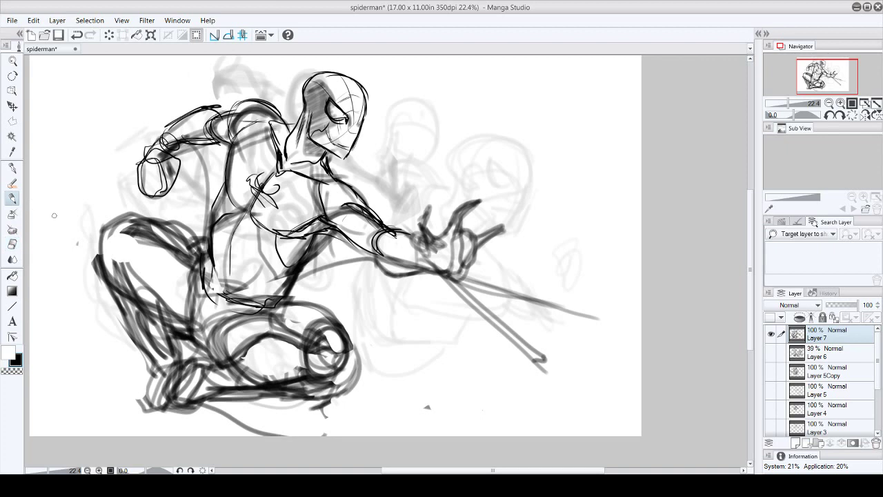
Try reworking the raised rear thigh, front knee and folded shin of the crossed legs with rough strokes.
drag(97, 227, 161, 222)
drag(196, 234, 113, 288)
drag(234, 151, 300, 123)
key(e)
mouse_move(352, 345)
mouse_down()
mouse_move(238, 404)
mouse_move(359, 386)
mouse_up()
key(p)
mouse_move(193, 410)
mouse_down()
mouse_move(220, 387)
mouse_move(325, 372)
mouse_up()
mouse_move(255, 383)
mouse_down()
mouse_move(332, 366)
mouse_move(307, 318)
mouse_up()
drag(283, 250, 267, 272)
Lasso the crossed legs on Layer 7, delete them and deselect.
key(l)
drag(90, 238, 325, 414)
key(ctrl+t)
drag(414, 414, 441, 386)
key(Return)
key(Delete)
key(ctrl+d)
Rough in new kneeling legs with a large oval front thigh, rounded knee and a foot tucked behind.
key(p)
drag(207, 238, 252, 378)
mouse_move(324, 293)
mouse_down()
mouse_move(207, 324)
mouse_move(359, 325)
mouse_up()
mouse_move(338, 345)
mouse_down()
mouse_move(455, 387)
mouse_move(517, 381)
mouse_up()
drag(265, 372, 178, 412)
drag(228, 289, 183, 358)
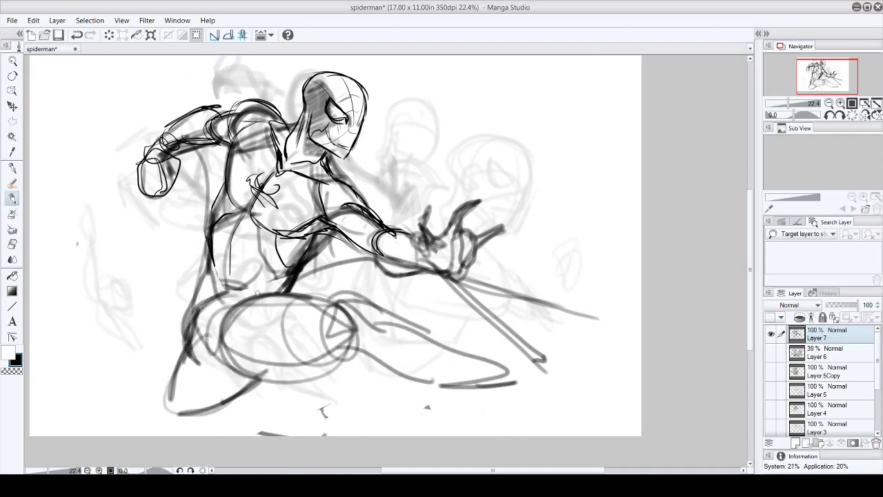
Darken the hip and thigh contours and sketch a leg extending forward beneath the web line.
drag(200, 283, 169, 396)
drag(180, 358, 296, 348)
drag(227, 297, 441, 324)
drag(331, 369, 483, 348)
drag(362, 360, 359, 395)
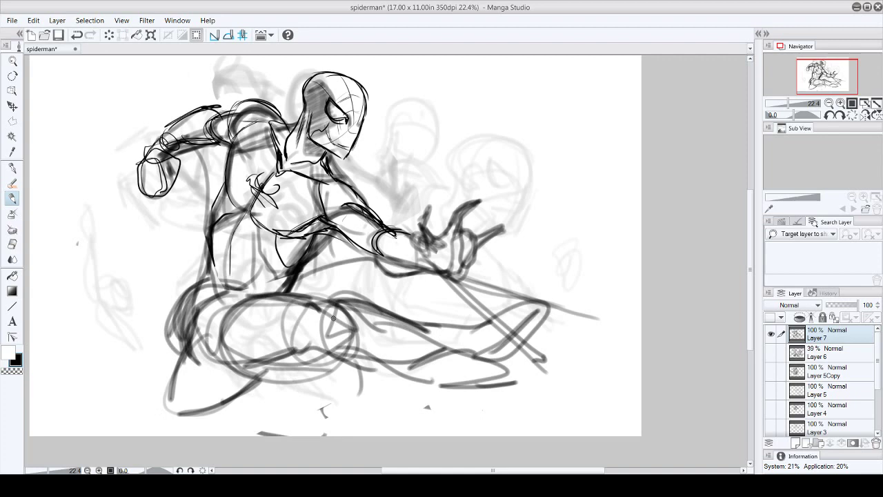
Add vertical abdominal and side contour lines down the torso to the waist.
drag(222, 250, 238, 300)
drag(258, 211, 248, 304)
drag(325, 236, 300, 302)
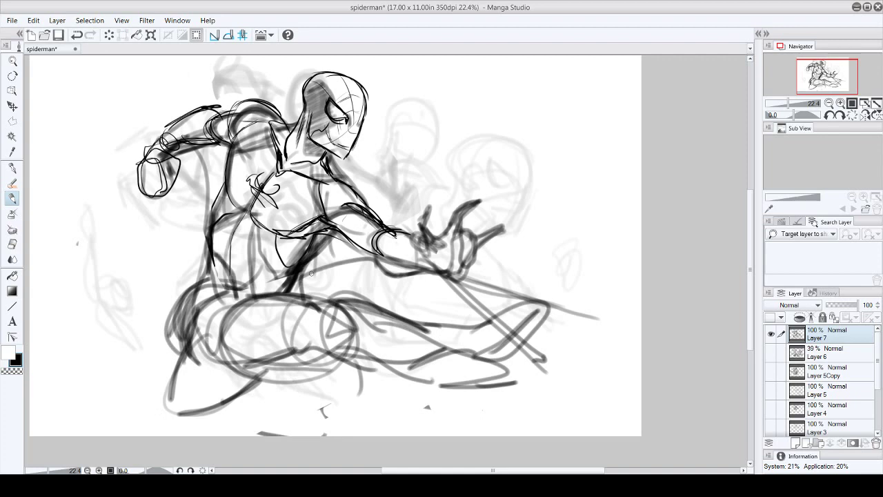
Sketch the lower leg folded back under the thigh and erase most of the extended leg.
mouse_move(331, 345)
mouse_down()
mouse_move(228, 376)
mouse_move(148, 421)
mouse_move(266, 410)
mouse_up()
key(e)
mouse_move(338, 304)
mouse_down()
mouse_move(386, 338)
mouse_move(474, 332)
mouse_up()
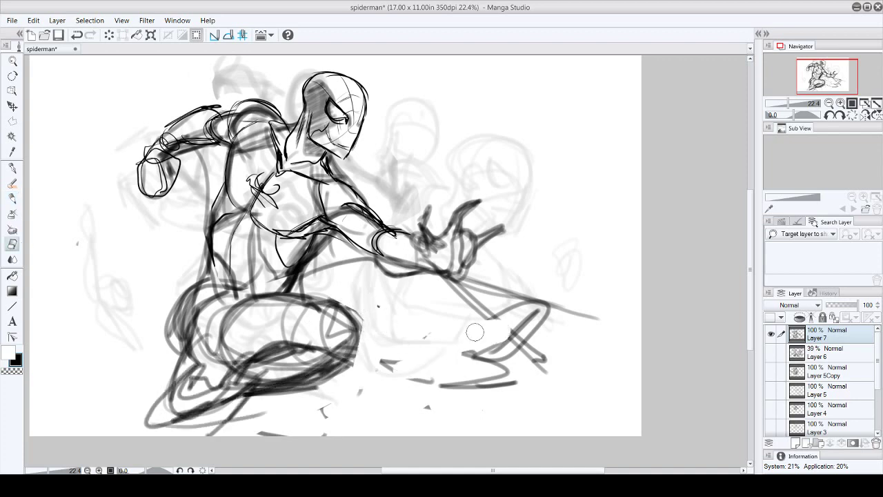
Outline the front knee, thigh, hip and upper edge of the folded shin with crisp dark lines.
drag(332, 301, 349, 376)
mouse_move(207, 275)
mouse_down()
mouse_move(181, 359)
mouse_move(231, 345)
mouse_up()
drag(261, 228, 203, 304)
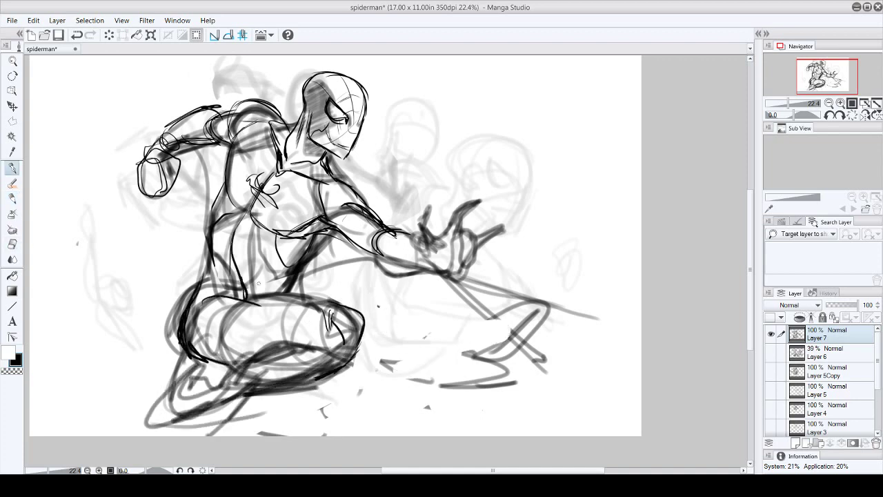
drag(242, 357, 324, 329)
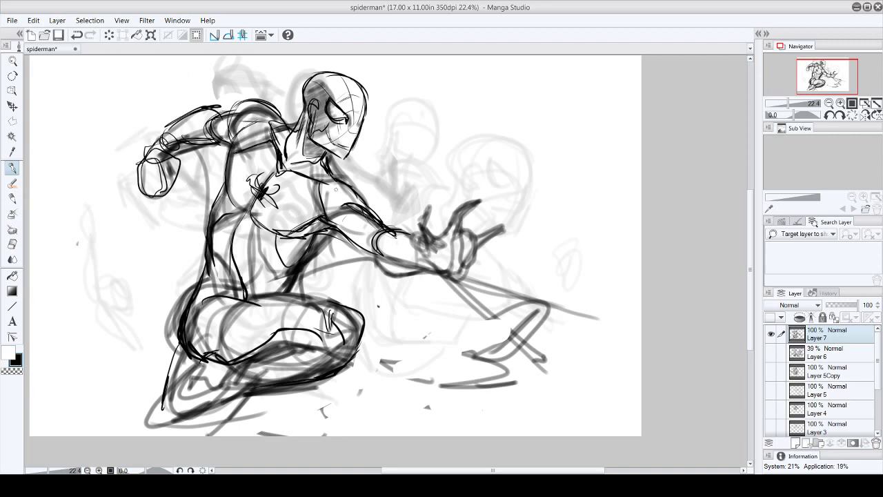
Redraw the web-shooting hand's fingers with dark contours and run a web line diagonally down from the wrist.
drag(430, 242, 436, 269)
drag(461, 231, 476, 252)
drag(445, 232, 478, 202)
drag(473, 252, 500, 228)
drag(464, 233, 470, 210)
drag(447, 275, 598, 330)
Refine the underarm and front knee shading, and hatch white highlights over the hip and thigh.
key(x)
mouse_move(326, 236)
mouse_down()
mouse_move(298, 284)
mouse_move(319, 250)
mouse_up()
key(x)
drag(278, 231, 333, 247)
drag(349, 324, 356, 366)
key(x)
drag(196, 306, 185, 290)
drag(202, 215, 183, 344)
mouse_move(215, 309)
mouse_down()
mouse_move(224, 328)
mouse_move(198, 317)
mouse_up()
drag(226, 318, 262, 301)
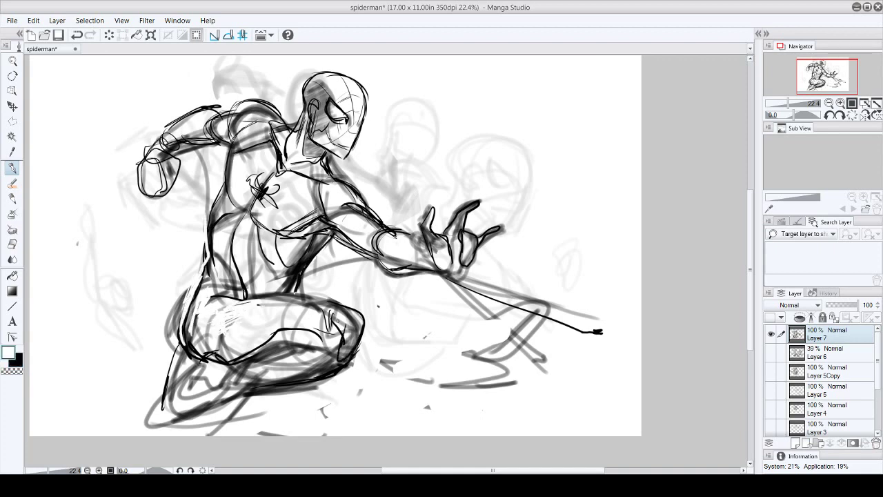
click(27, 354)
Darken the mask's eye, rear arm and chest spider, and rough in the rear hand's fingers.
drag(331, 94, 347, 113)
drag(214, 141, 276, 109)
mouse_move(167, 159)
mouse_down()
mouse_move(196, 149)
mouse_move(218, 114)
mouse_up()
drag(146, 156, 146, 197)
drag(138, 121, 131, 156)
drag(124, 156, 123, 195)
mouse_move(128, 163)
mouse_down()
mouse_move(166, 142)
mouse_move(178, 191)
mouse_up()
mouse_move(231, 165)
mouse_down()
mouse_move(229, 198)
mouse_move(270, 207)
mouse_up()
drag(312, 206, 319, 215)
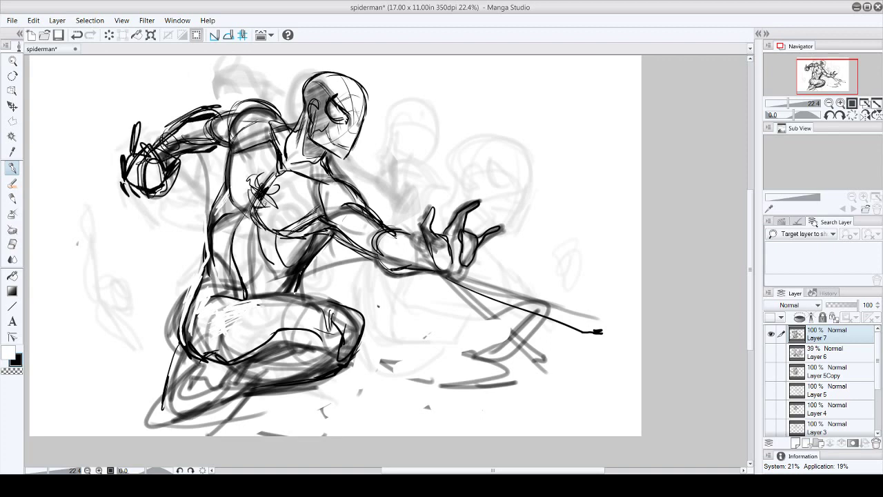
Add a second strand with a frayed tip to the web line and loose looping webs beside the figure.
drag(451, 275, 594, 331)
drag(591, 326, 609, 321)
mouse_move(131, 124)
mouse_down()
mouse_move(154, 231)
mouse_move(530, 190)
mouse_up()
Shade the rear shoulder with dark bands and break up the shoulder and side-torso shadows with white hatching.
key(x)
key(x)
drag(233, 129, 293, 116)
key(x)
drag(239, 113, 279, 105)
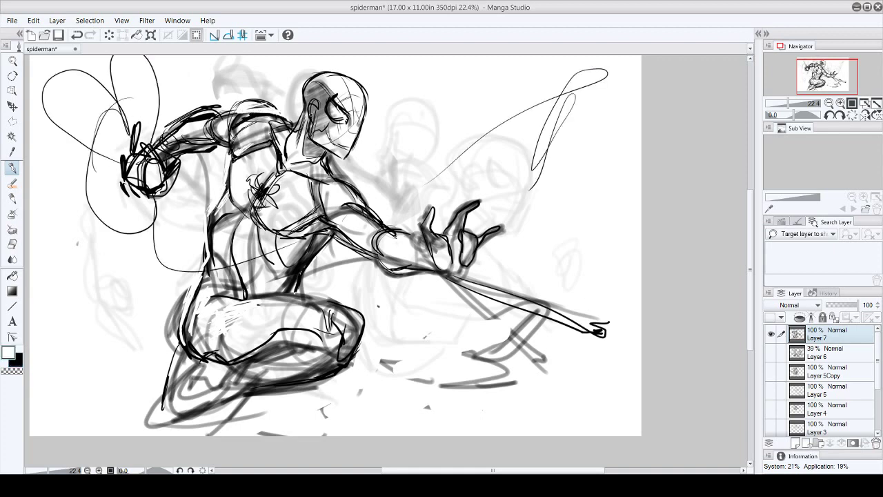
drag(317, 243, 280, 283)
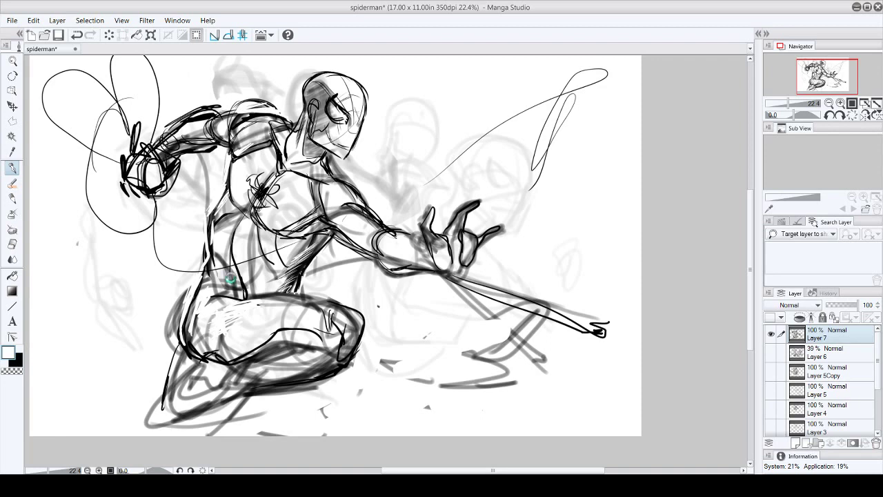
Thicken the web line with wrapped strands, band the front forearm and extend the loose web toward the hand.
key(x)
drag(435, 208, 429, 230)
drag(442, 275, 634, 337)
mouse_move(476, 304)
mouse_down()
mouse_move(511, 278)
mouse_move(639, 339)
mouse_up()
mouse_move(419, 233)
mouse_down()
mouse_move(397, 268)
mouse_move(398, 254)
mouse_up()
drag(382, 225, 366, 256)
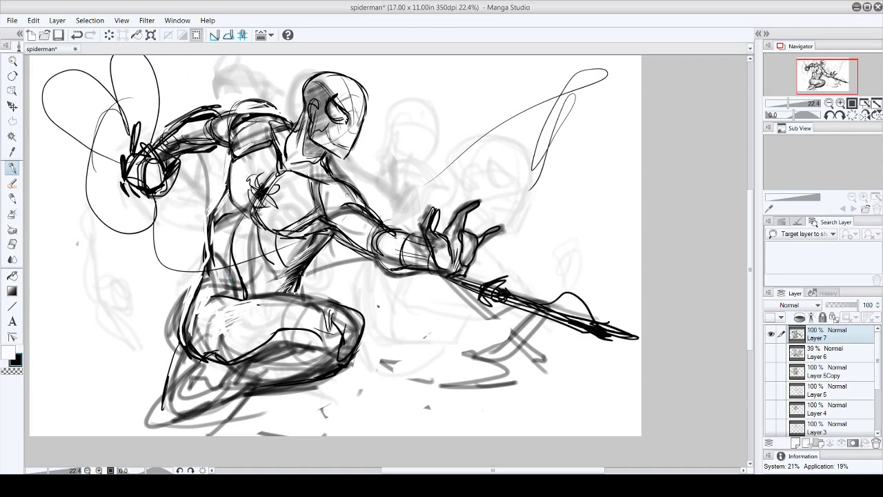
drag(466, 152, 404, 202)
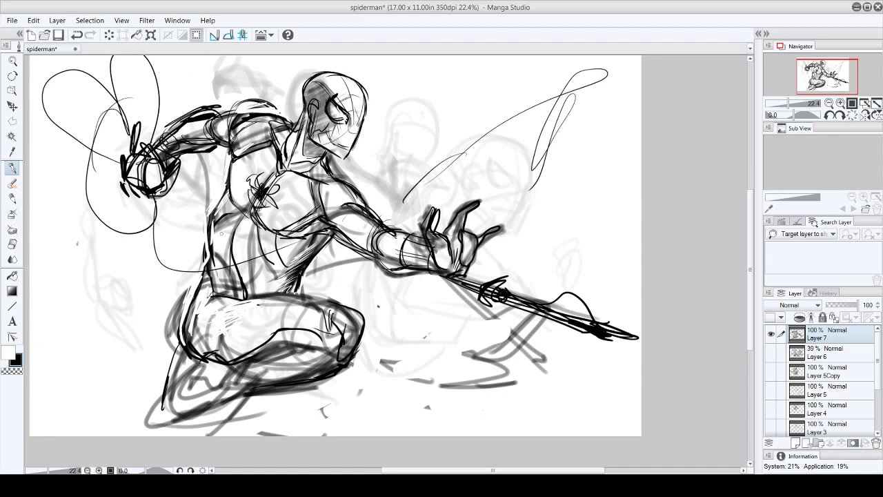
Erase the rough abdomen lines and redraw the abdominal muscle contours.
key(e)
mouse_move(256, 227)
mouse_down()
mouse_move(243, 267)
mouse_move(222, 279)
mouse_move(217, 268)
mouse_move(246, 265)
mouse_move(214, 295)
mouse_up()
key(b)
key(p)
drag(233, 254, 257, 249)
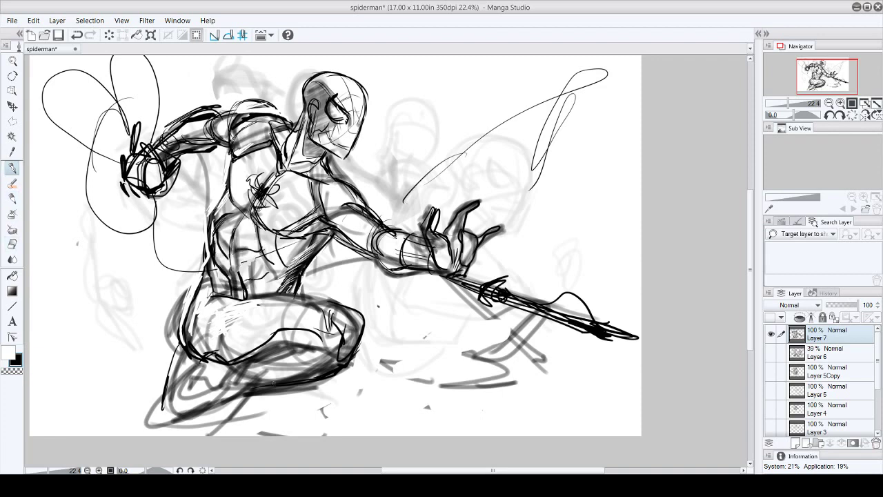
Erase the rough overlapping lines inside the front thigh, knee and folded shin.
key(e)
mouse_move(358, 317)
mouse_down()
mouse_move(349, 353)
mouse_move(363, 354)
mouse_move(200, 360)
mouse_up()
key(b)
key(e)
mouse_move(304, 345)
mouse_down()
mouse_move(251, 360)
mouse_move(321, 340)
mouse_up()
Outline the tucked foot, folded shin and underside of the knee with dark lines, and hatch the upper thigh.
key(b)
mouse_move(186, 355)
mouse_down()
mouse_move(205, 379)
mouse_move(160, 390)
mouse_up()
key(p)
drag(173, 386, 142, 422)
drag(200, 383, 269, 348)
mouse_move(246, 350)
mouse_down()
mouse_move(340, 332)
mouse_move(367, 365)
mouse_up()
drag(345, 378, 289, 390)
drag(365, 365, 302, 390)
mouse_move(231, 297)
mouse_down()
mouse_move(210, 320)
mouse_move(211, 345)
mouse_up()
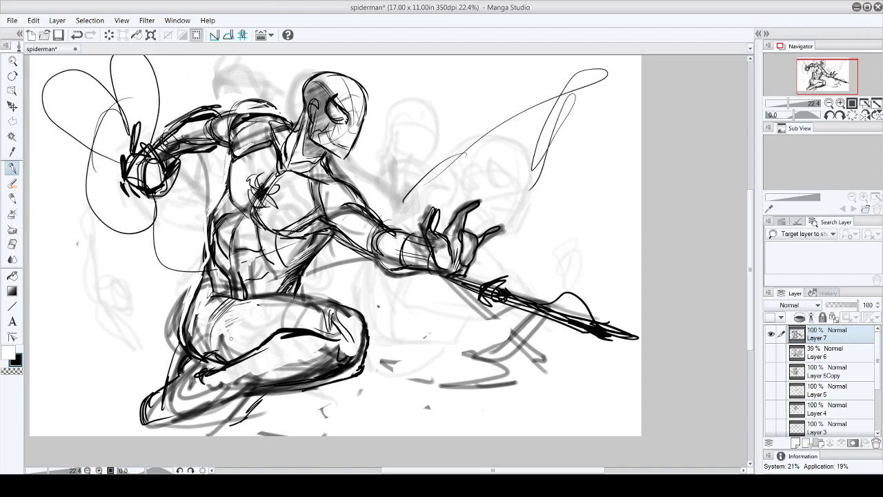
Darken the contours of the front armpit and the lower edge of the chest.
drag(319, 182, 323, 217)
mouse_move(257, 221)
mouse_down()
mouse_move(330, 245)
mouse_move(330, 256)
mouse_up()
drag(324, 232, 343, 240)
Erase and reshape the web hand's upright finger, and add contour strokes on the rear shoulder.
key(e)
mouse_move(433, 205)
mouse_down()
mouse_move(428, 235)
mouse_move(447, 246)
mouse_up()
key(b)
key(p)
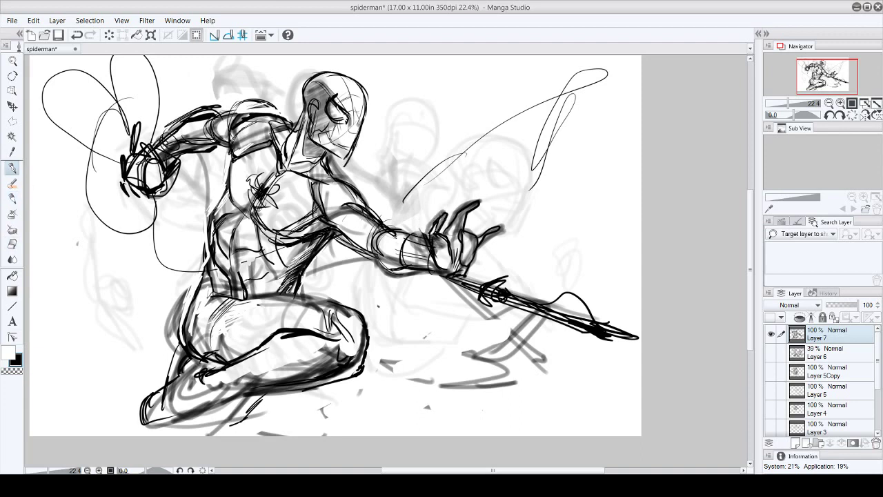
drag(269, 110, 235, 154)
drag(260, 112, 269, 138)
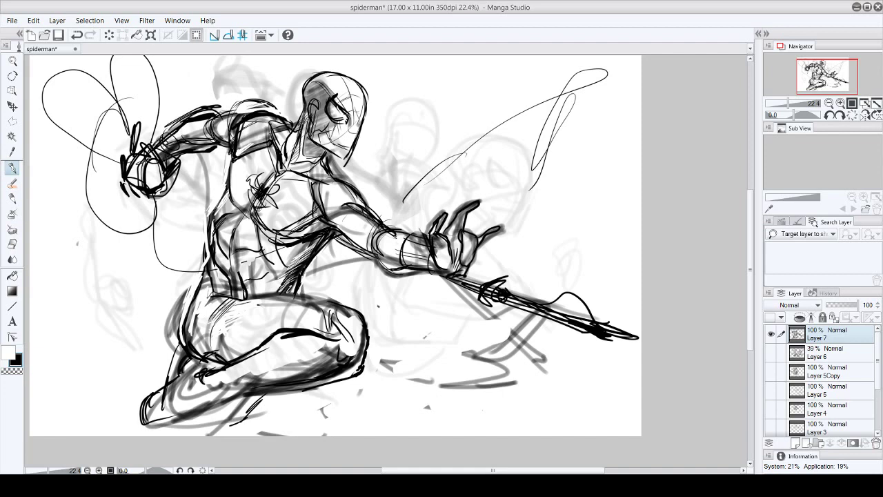
Erase the heavy underside of the folded shin and touch up the ankle and the back of the waist.
key(e)
mouse_move(373, 357)
mouse_down()
mouse_move(276, 393)
mouse_move(245, 391)
mouse_move(221, 414)
mouse_up()
key(b)
drag(220, 357, 182, 372)
drag(207, 304, 230, 222)
Clean up the rear shoulder's banded lines and redraw its rounded outline.
key(e)
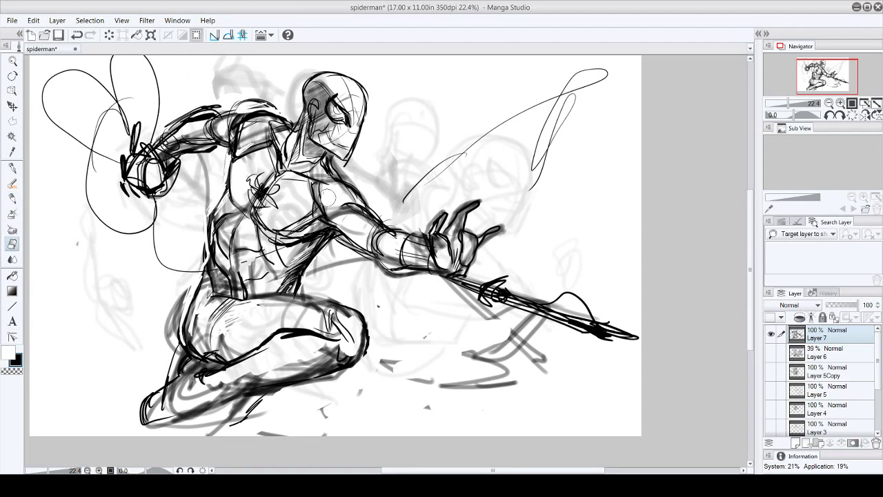
key(b)
key(p)
mouse_move(239, 125)
mouse_down()
mouse_move(283, 106)
mouse_move(238, 112)
mouse_up()
Erase the stray strands under the web line, the leftover extended foot and part of the loose web.
key(e)
drag(497, 311, 635, 337)
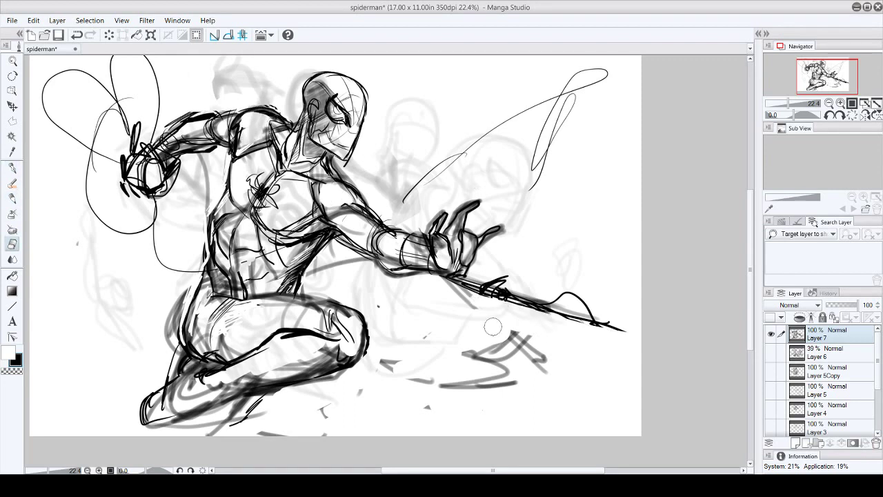
drag(545, 341, 445, 387)
drag(436, 167, 421, 187)
drag(363, 154, 345, 169)
Add soft shading to the lower mask, neck, collar and front upper arm.
key(b)
drag(359, 130, 341, 159)
drag(348, 122, 275, 149)
drag(283, 145, 266, 188)
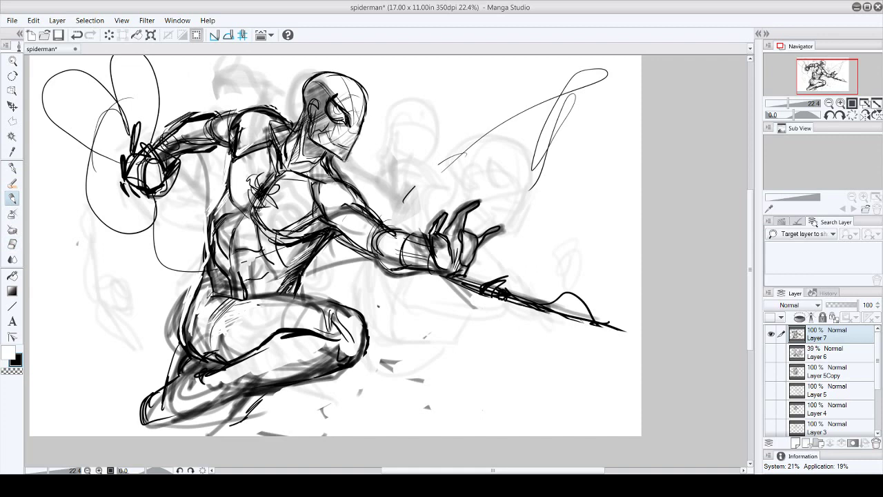
drag(334, 164, 372, 216)
Erase the rough lines behind the hip and around the rear arm.
key(e)
drag(202, 276, 174, 315)
mouse_move(197, 104)
mouse_down()
mouse_move(148, 142)
mouse_move(124, 207)
mouse_up()
key(b)
Lasso the rear arm and hand, rotate them slightly upward, erase leftover lines and deselect.
key(m)
mouse_move(138, 117)
mouse_down()
mouse_move(238, 126)
mouse_move(159, 185)
mouse_move(107, 145)
mouse_up()
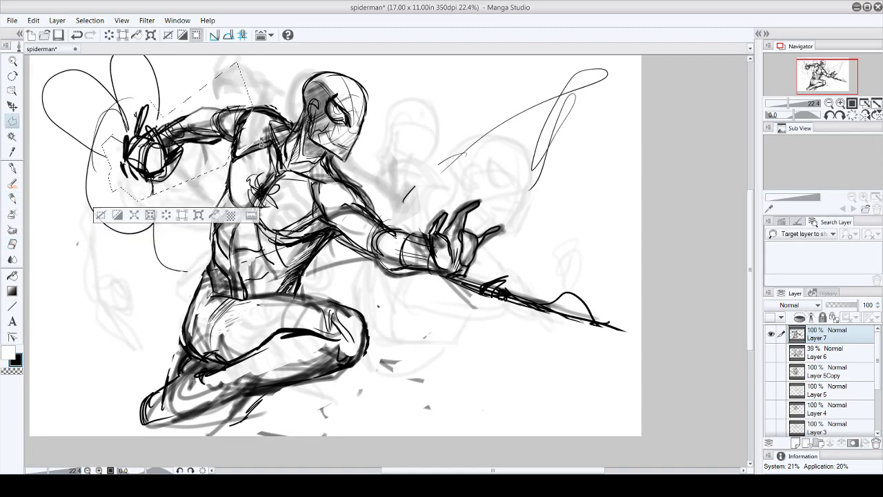
key(e)
key(ctrl+d)
key(b)
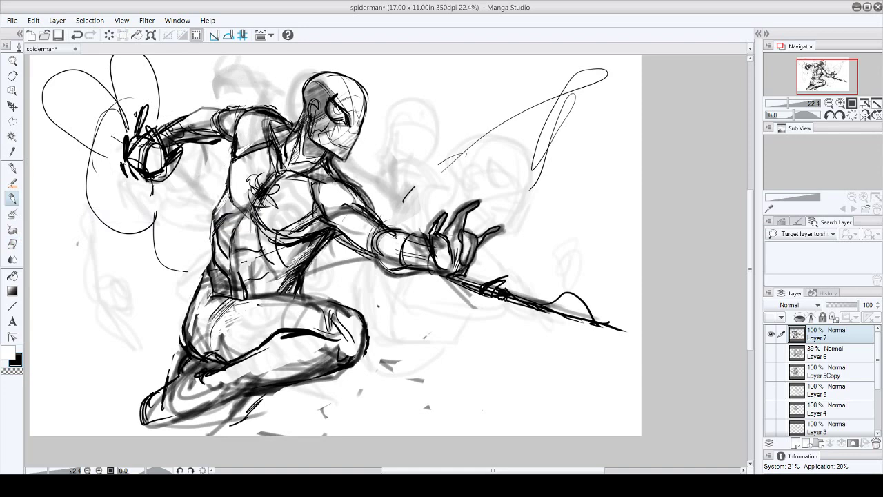
Sketch light arcs above the rear shoulder and a ground line rising diagonally past the web, and erase the kneecap's underside.
drag(86, 177, 566, 204)
mouse_move(209, 93)
mouse_down()
mouse_move(275, 69)
mouse_move(302, 78)
mouse_up()
key(e)
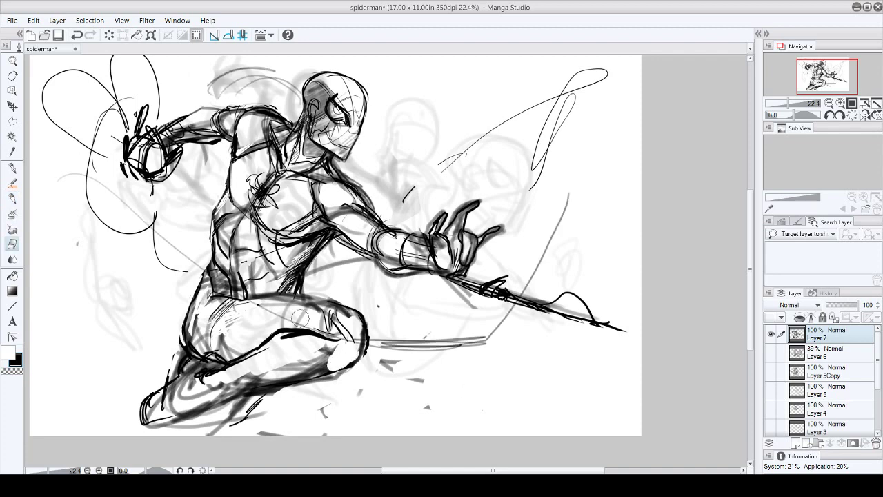